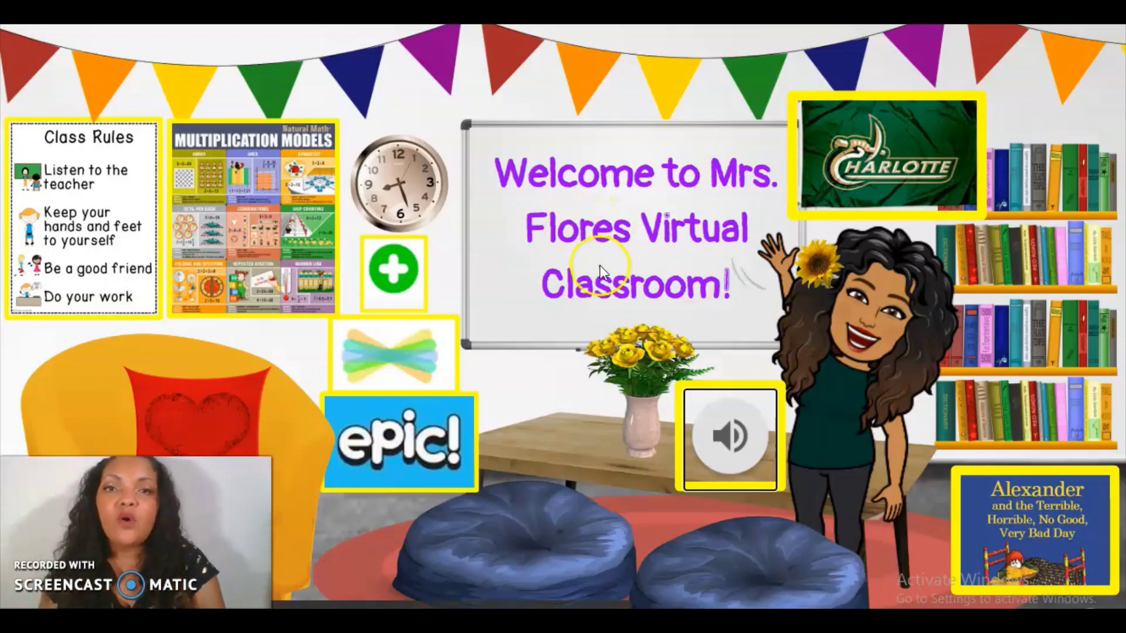
Exit the full-screen slideshow to get back to the 'Clilckable Virtual Classroom' slide in the editor.
{"action": "key", "text": "Escape"}
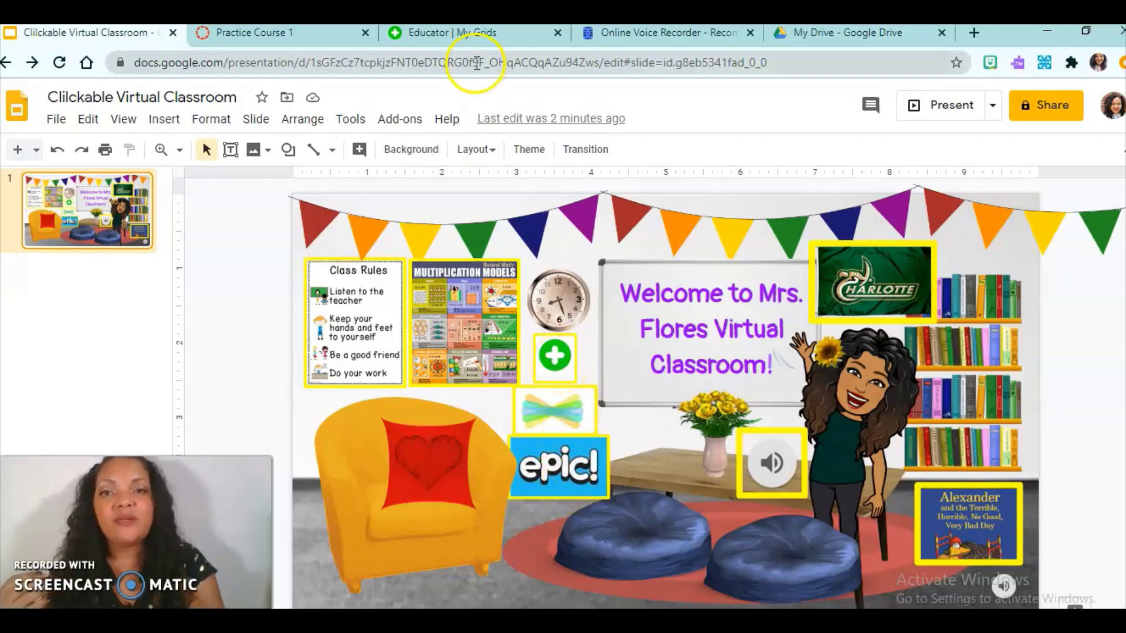
Copy the 'Mrs. Flores Class' grid's join link, flipgrid.com/flores99, from its Share window.
{"action": "left_click", "coordinate": [481, 33]}
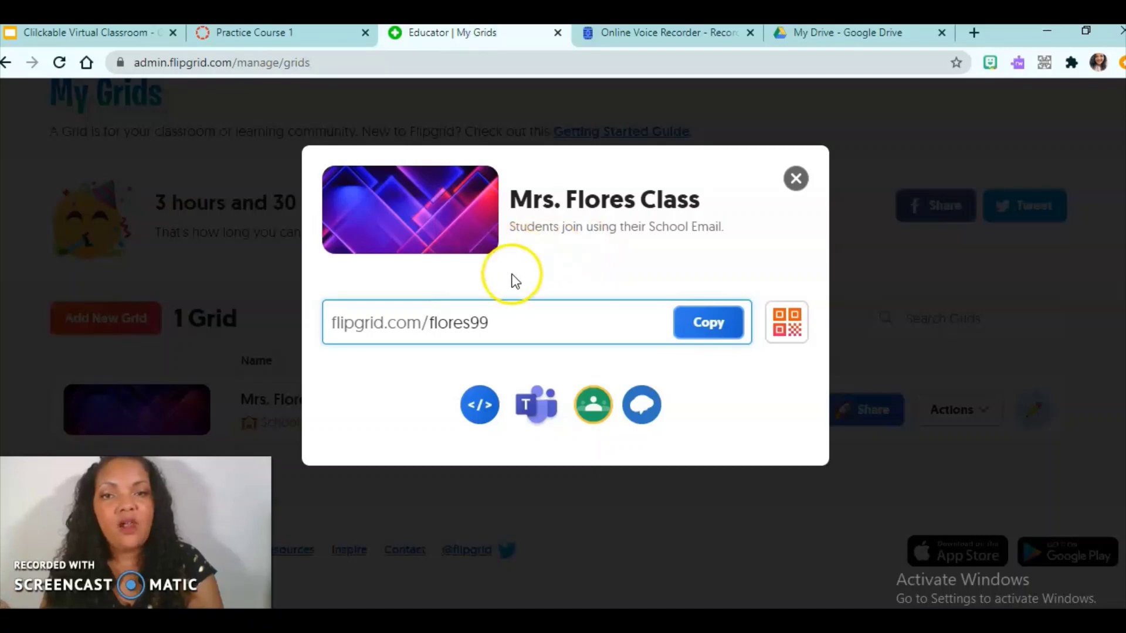
{"action": "left_click", "coordinate": [796, 174]}
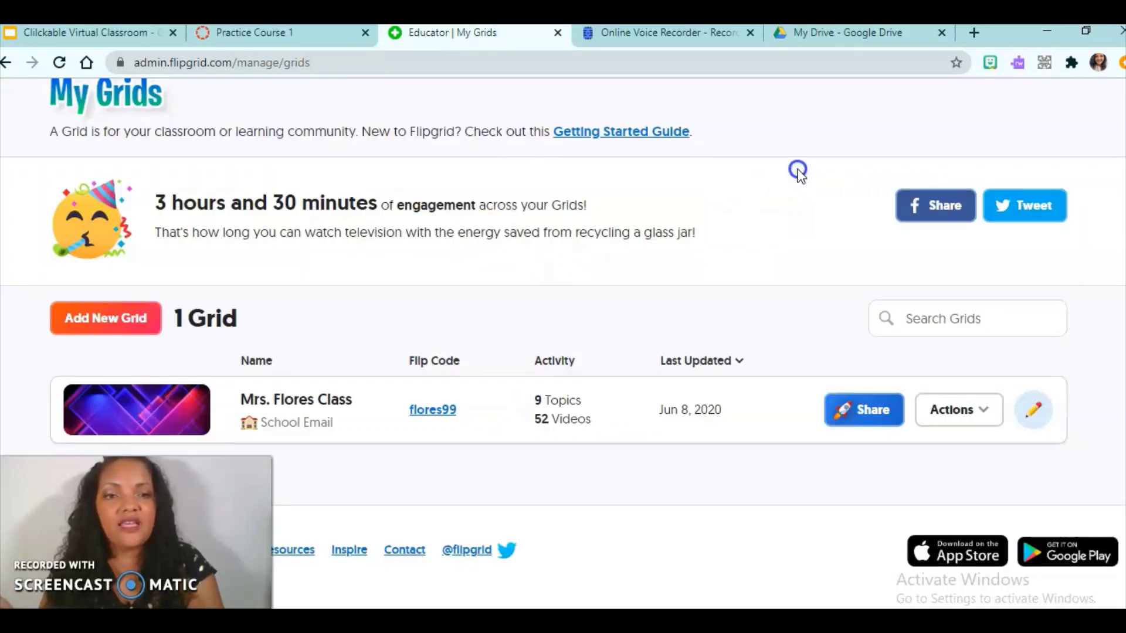
{"action": "left_click", "coordinate": [838, 409]}
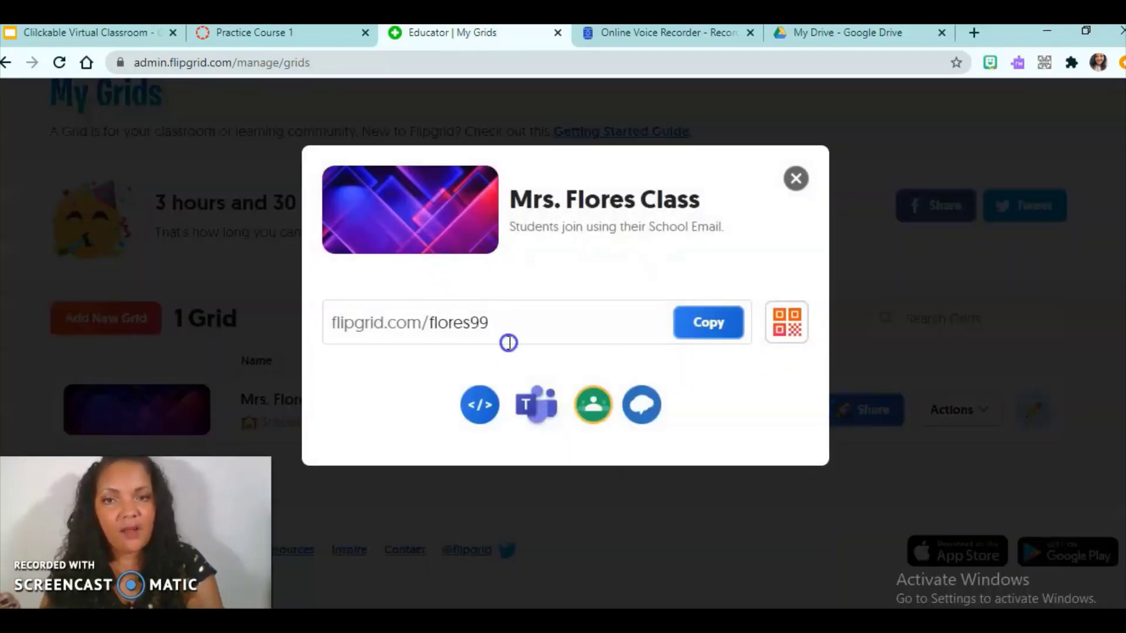
{"action": "left_click", "coordinate": [697, 329]}
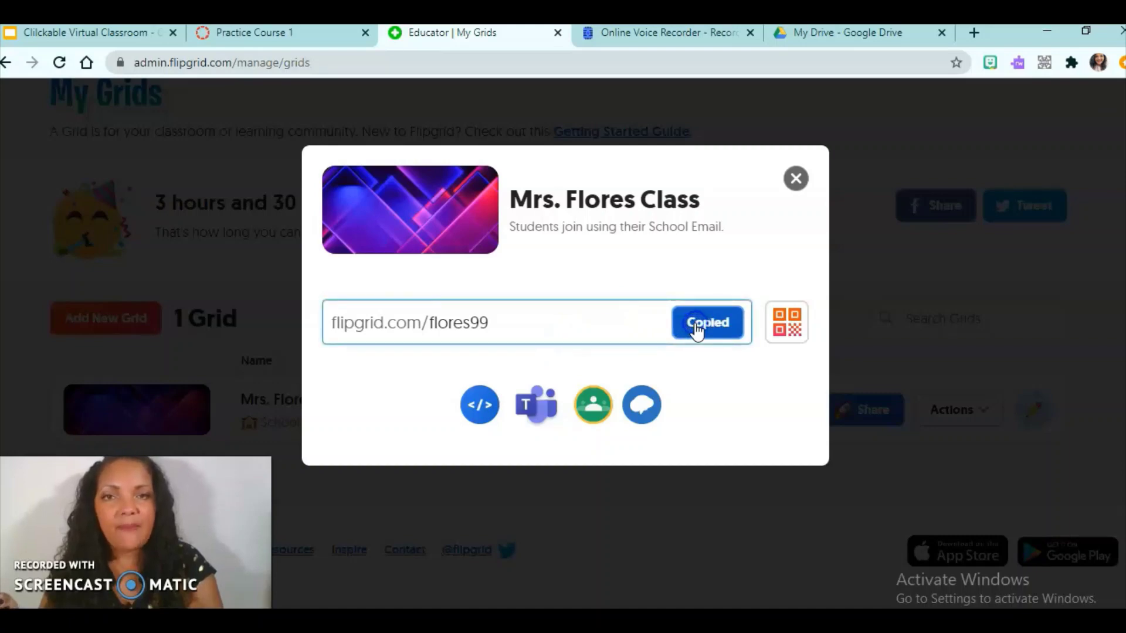
Link the Flipgrid icon on the classroom slide to the pasted Flipgrid join URL.
{"action": "left_click", "coordinate": [145, 44]}
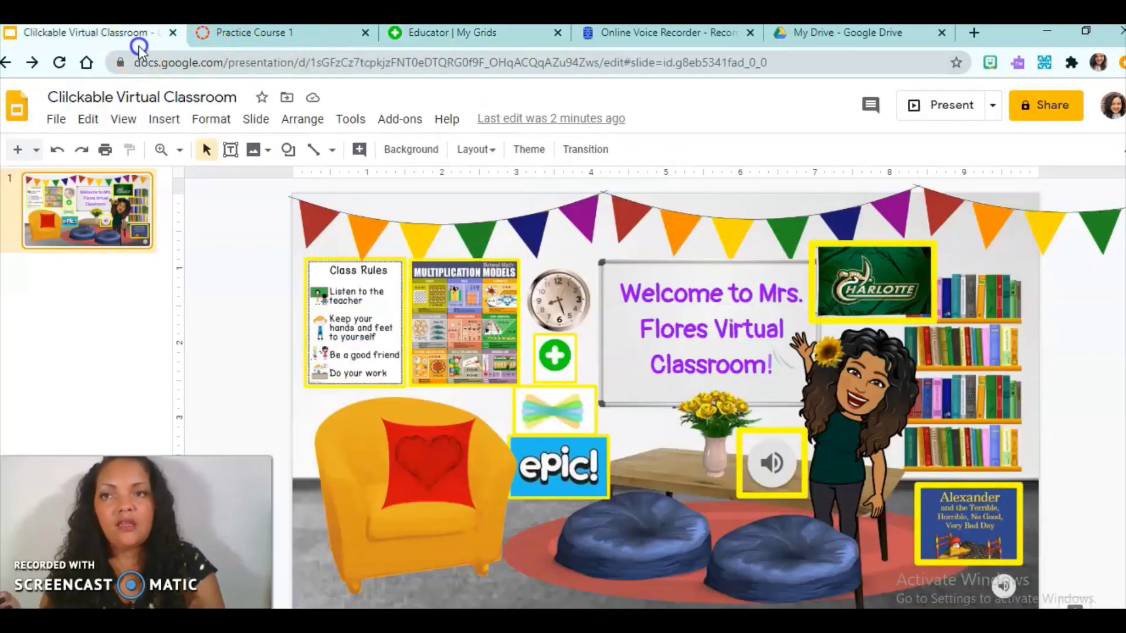
{"action": "left_click", "coordinate": [553, 363]}
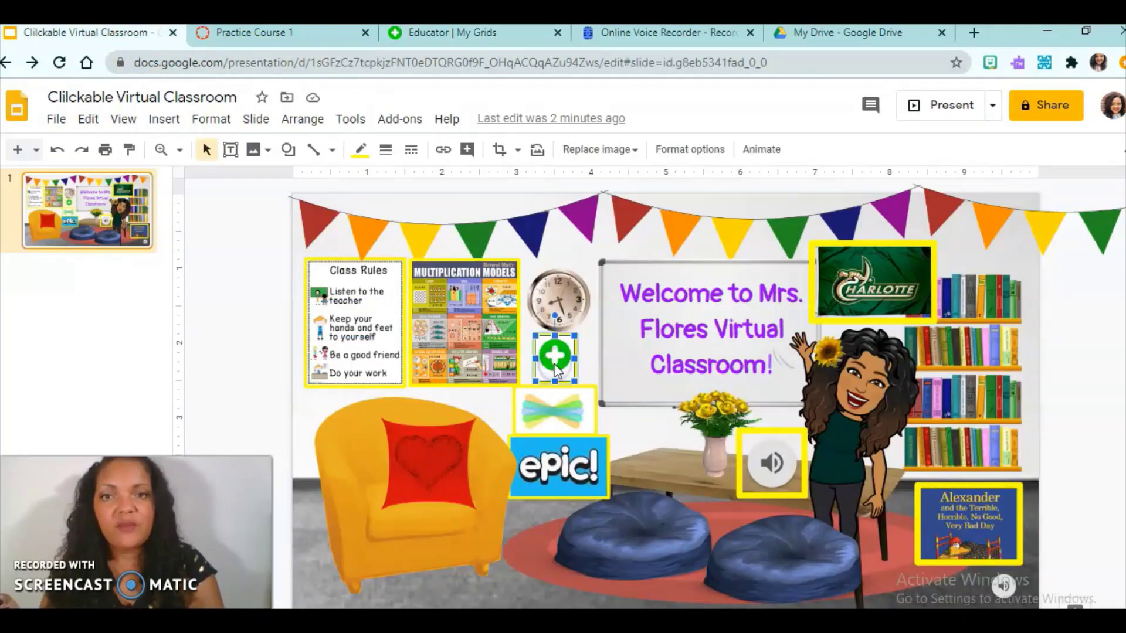
{"action": "left_click", "coordinate": [444, 151]}
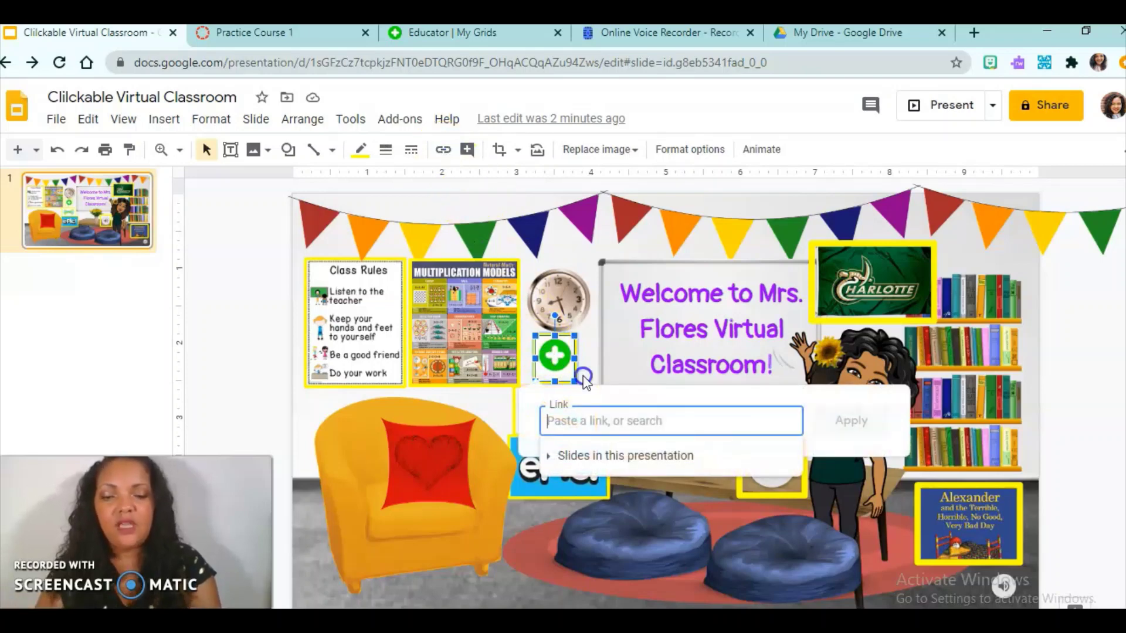
{"action": "key", "text": "ctrl+v"}
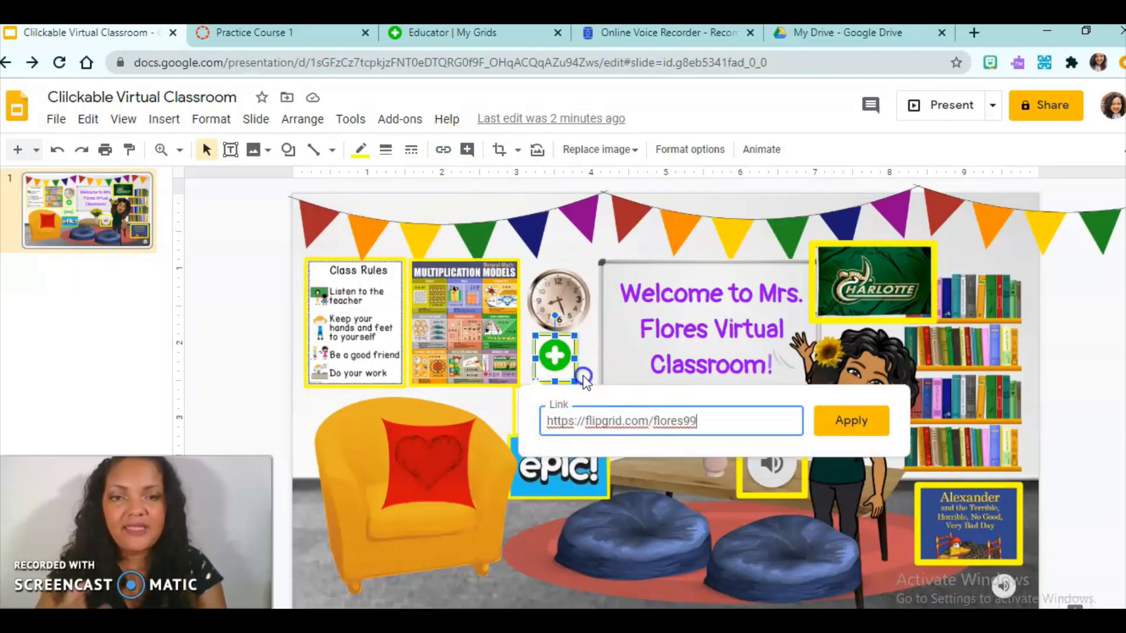
{"action": "left_click", "coordinate": [851, 420]}
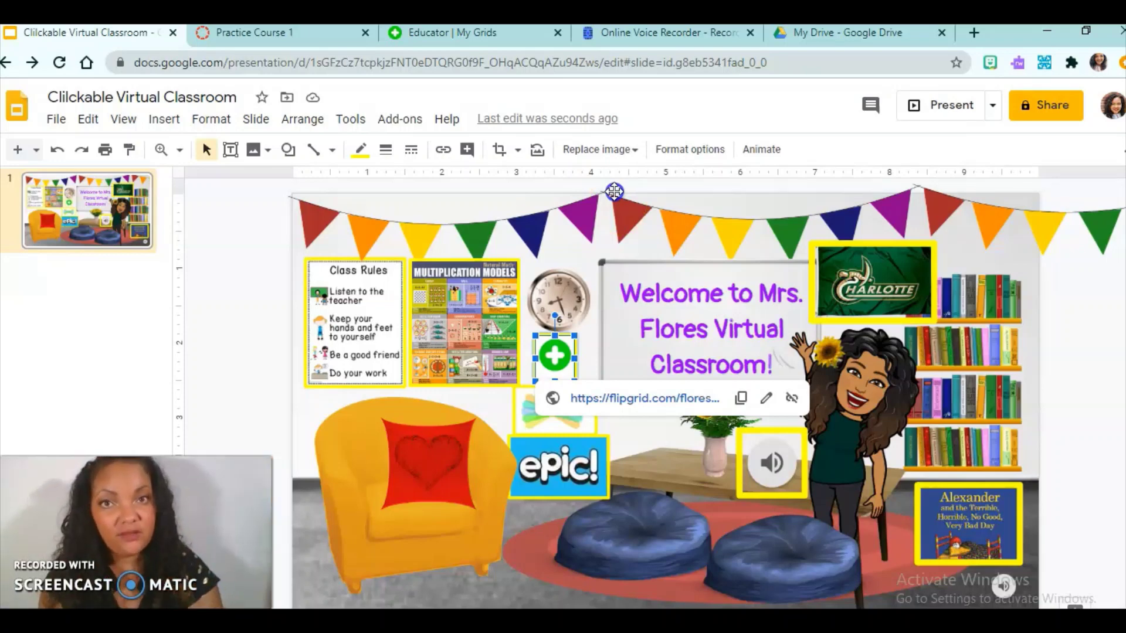
{"action": "left_click", "coordinate": [57, 119]}
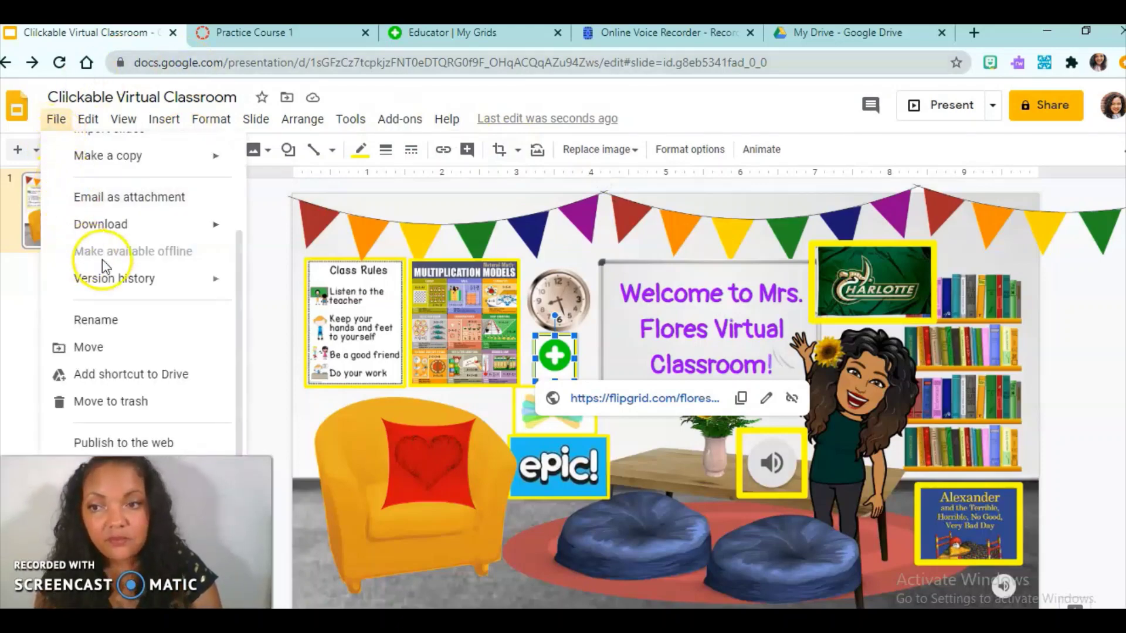
Publish the Clilckable Virtual Classroom to the web with auto-advance every minute, and confirm.
{"action": "left_click", "coordinate": [131, 444]}
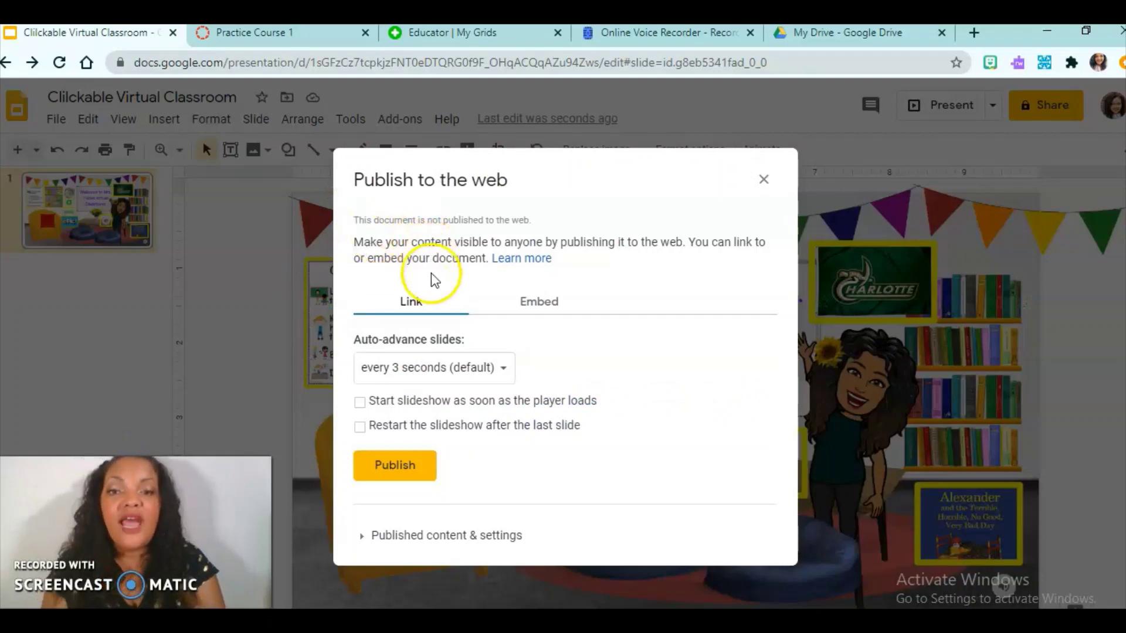
{"action": "left_click", "coordinate": [503, 367]}
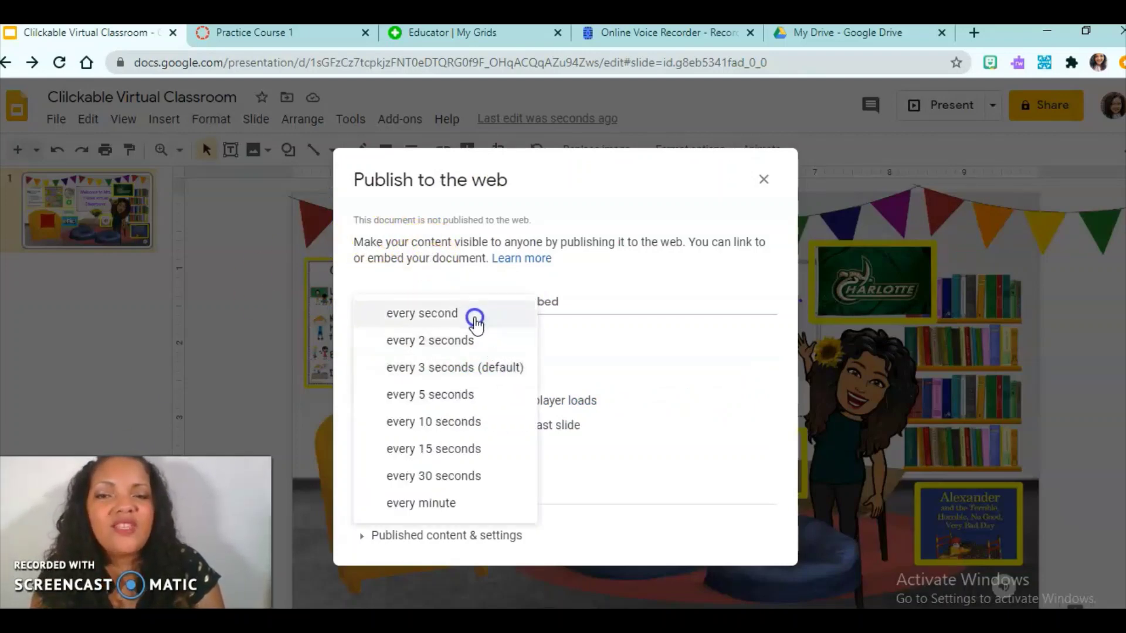
{"action": "left_click", "coordinate": [465, 503]}
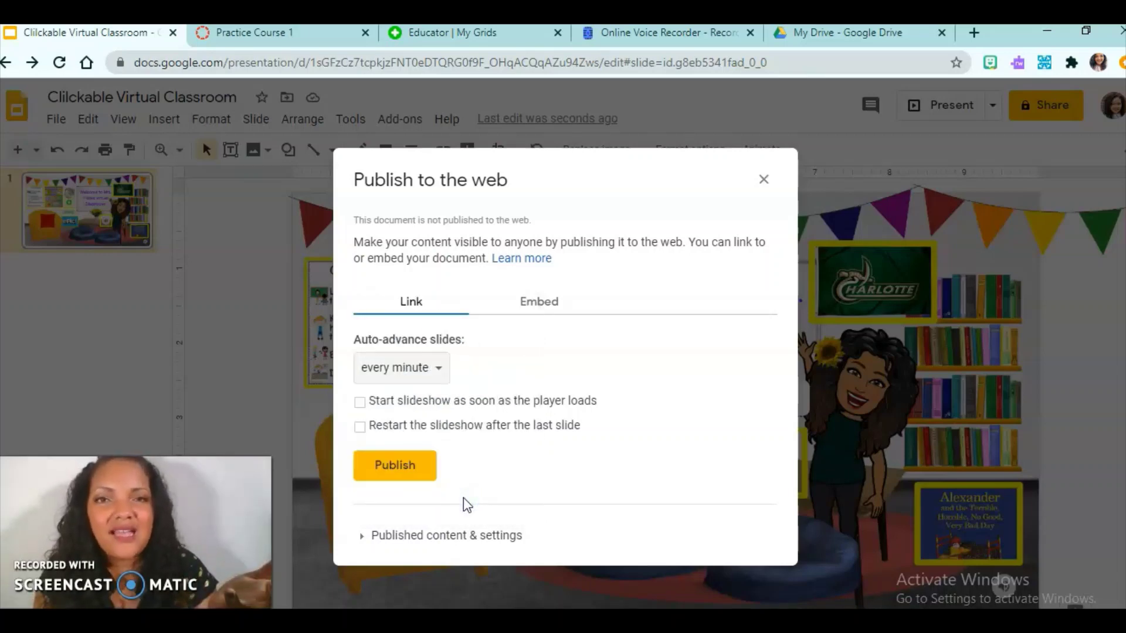
{"action": "left_click", "coordinate": [472, 370]}
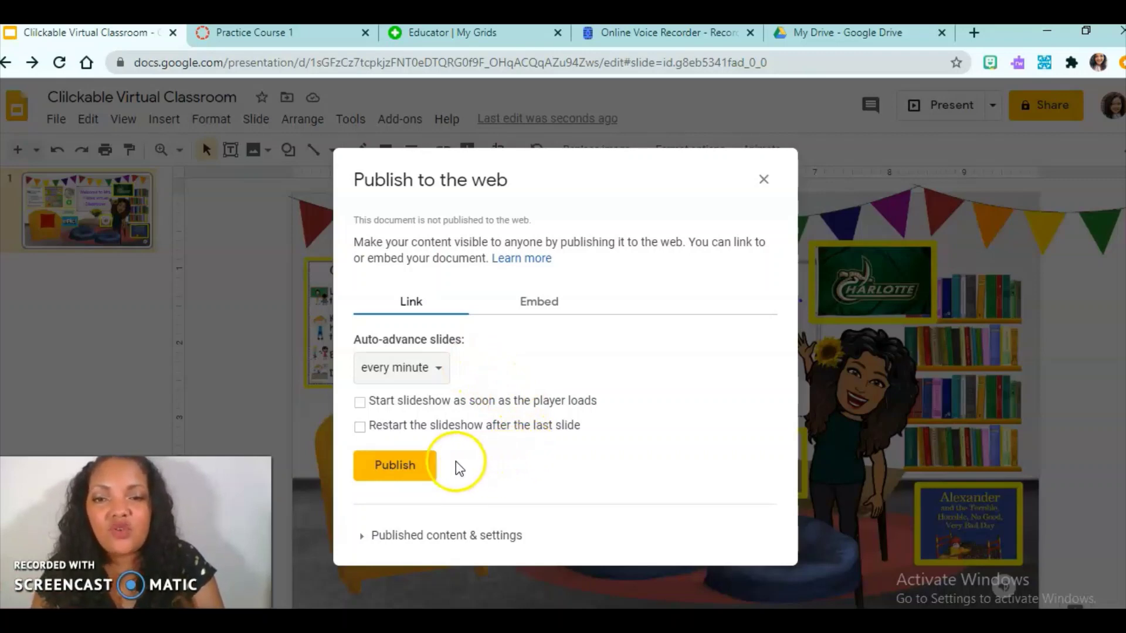
{"action": "left_click", "coordinate": [416, 466]}
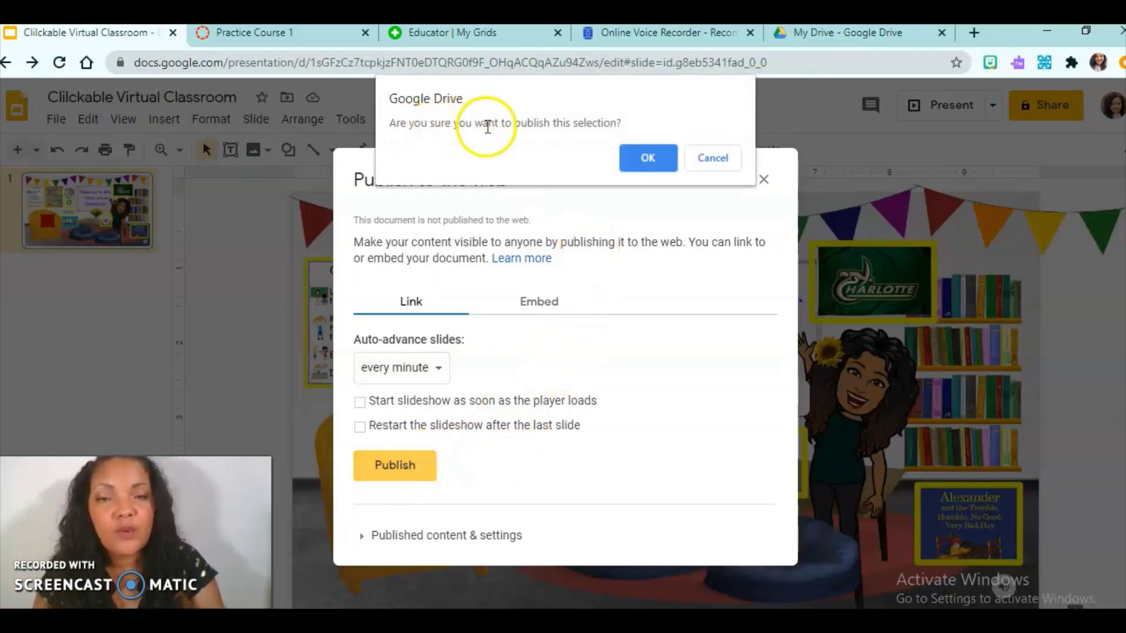
{"action": "left_click", "coordinate": [625, 156]}
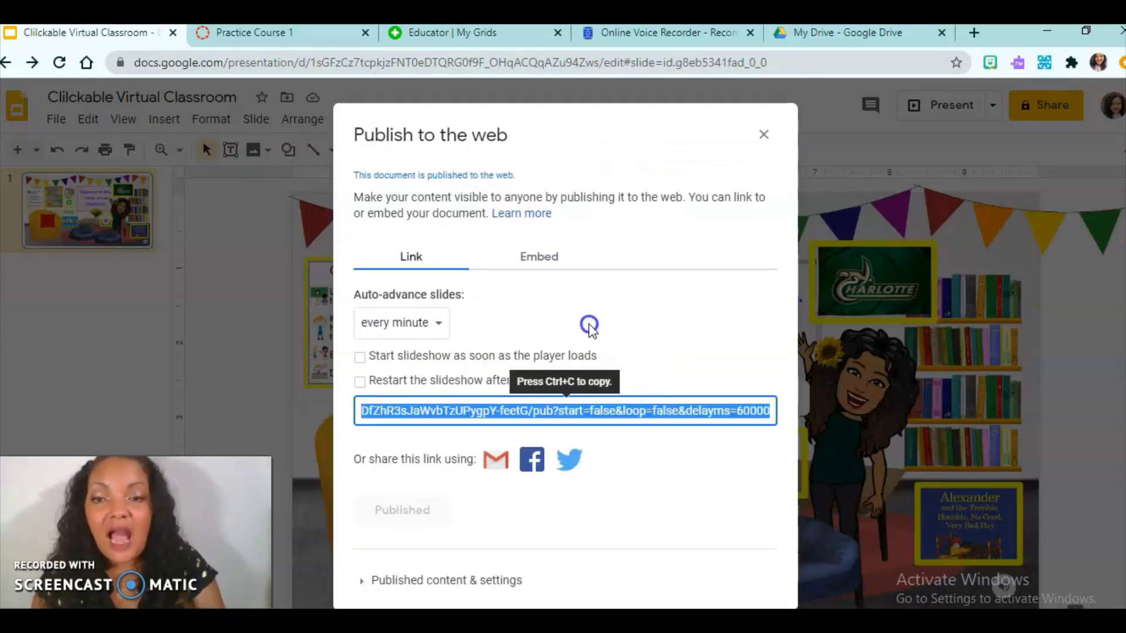
Copy the published presentation's iframe embed code and switch to the Canvas Practice Course 1 tab.
{"action": "left_click", "coordinate": [547, 260]}
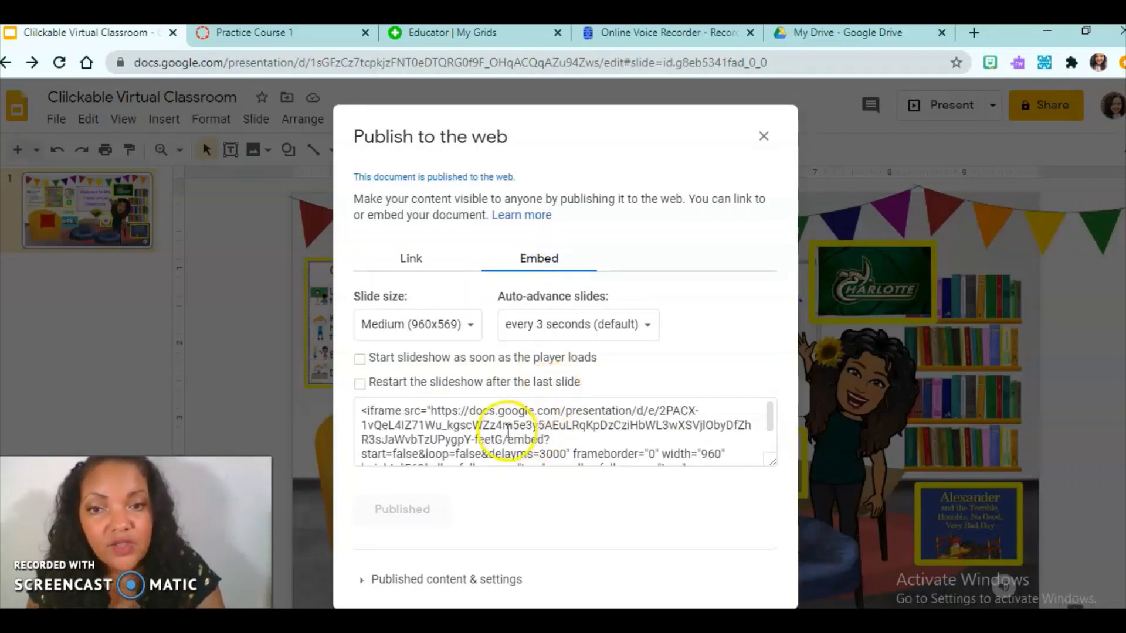
{"action": "left_click", "coordinate": [504, 431]}
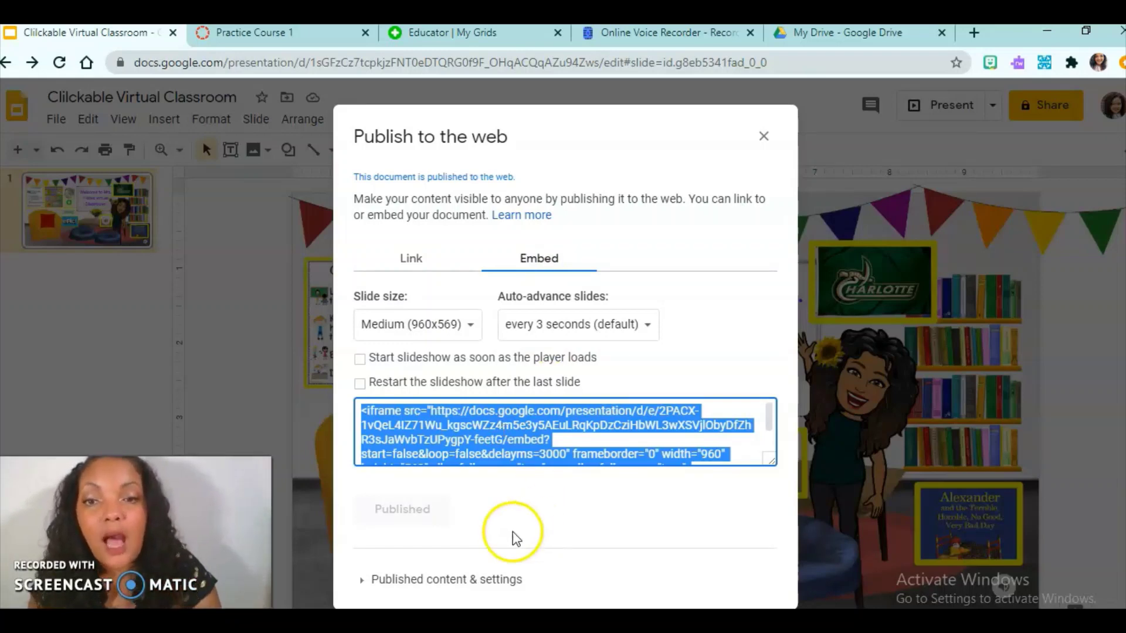
{"action": "left_click", "coordinate": [489, 441]}
{"action": "key", "text": "ctrl+c"}
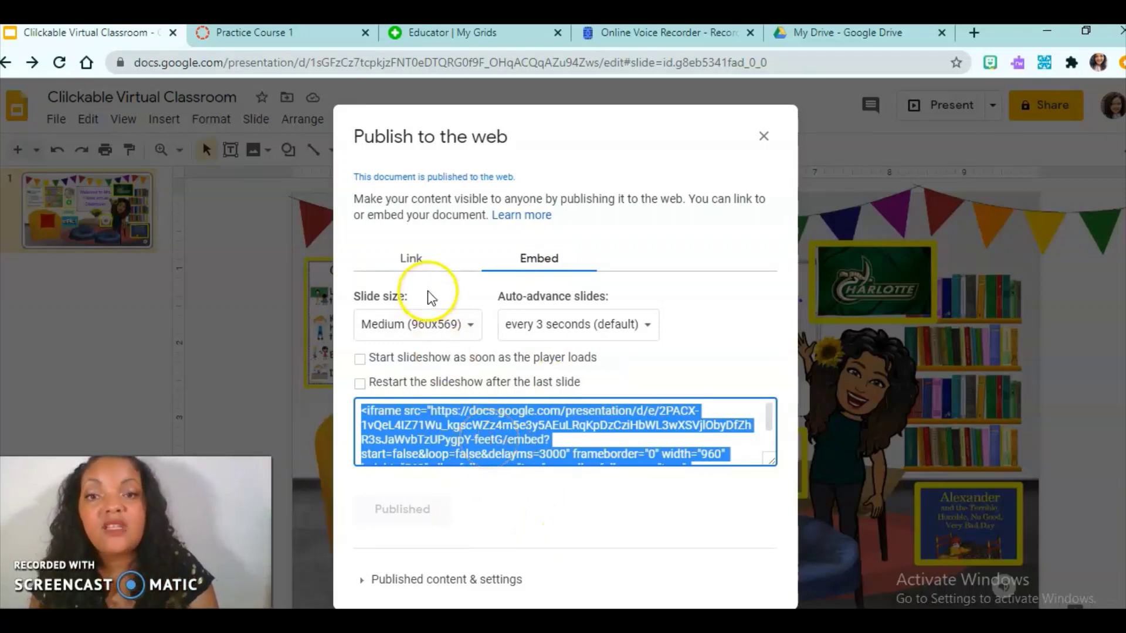
{"action": "left_click", "coordinate": [304, 32]}
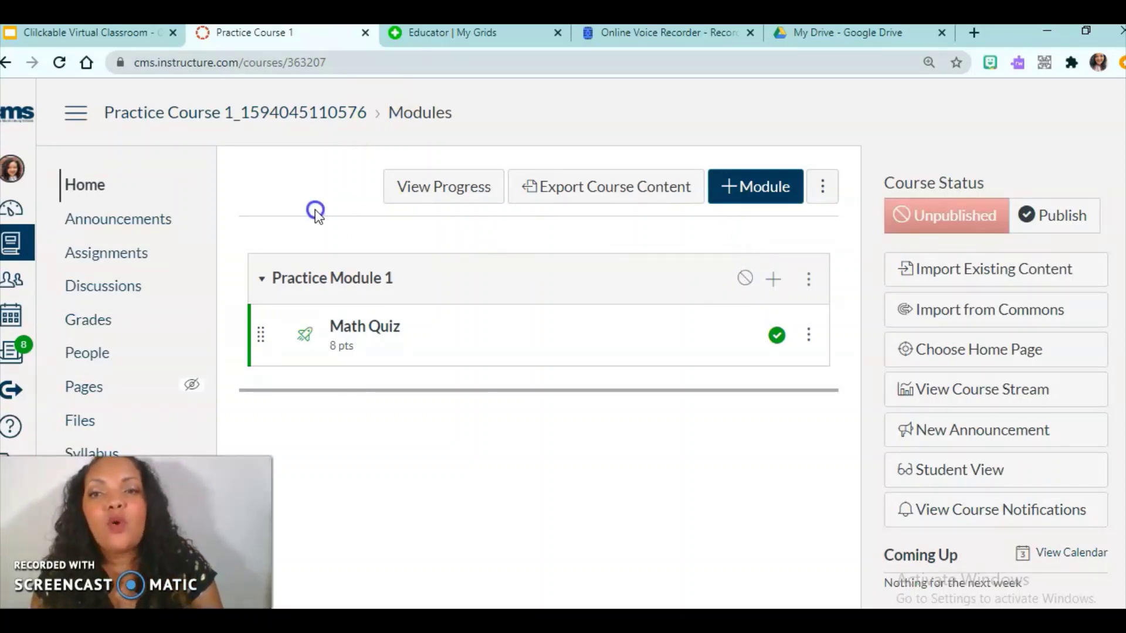
Create a new Canvas course page titled 'Welcome Back!' and place the cursor in its body.
{"action": "left_click", "coordinate": [90, 388]}
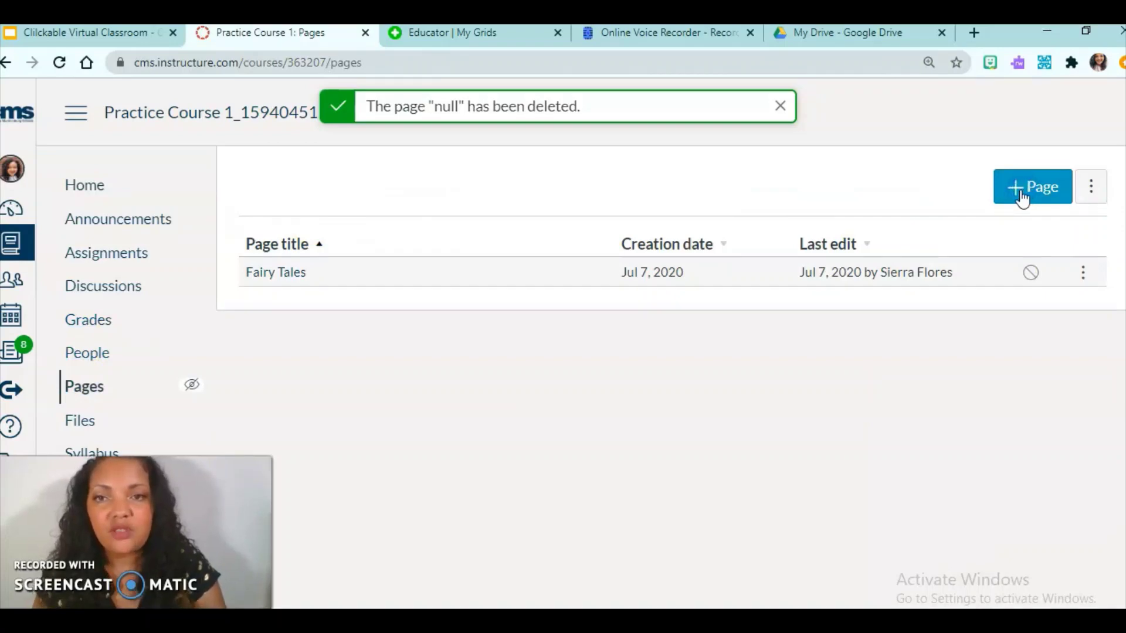
{"action": "left_click", "coordinate": [1021, 197]}
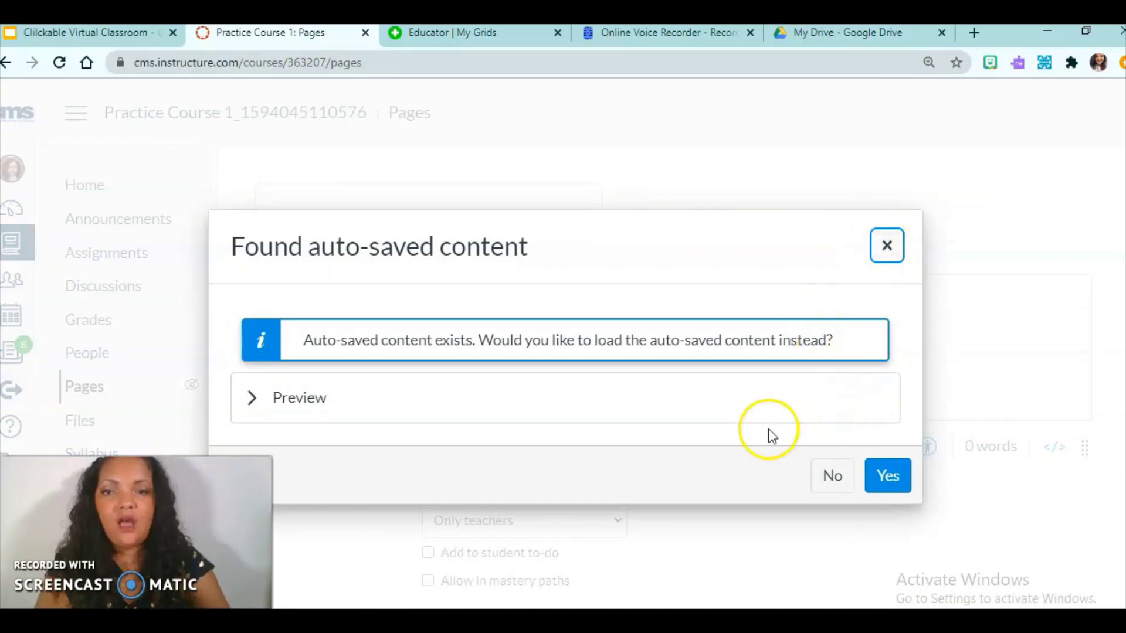
{"action": "left_click", "coordinate": [887, 246]}
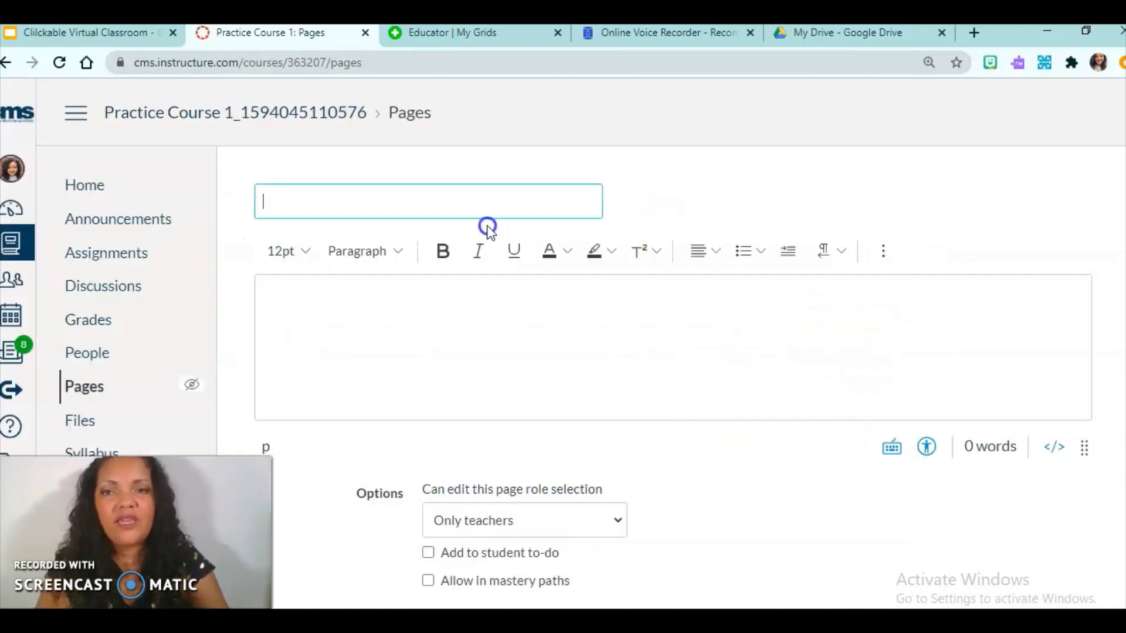
{"action": "left_click", "coordinate": [473, 205]}
{"action": "type", "text": "W"}
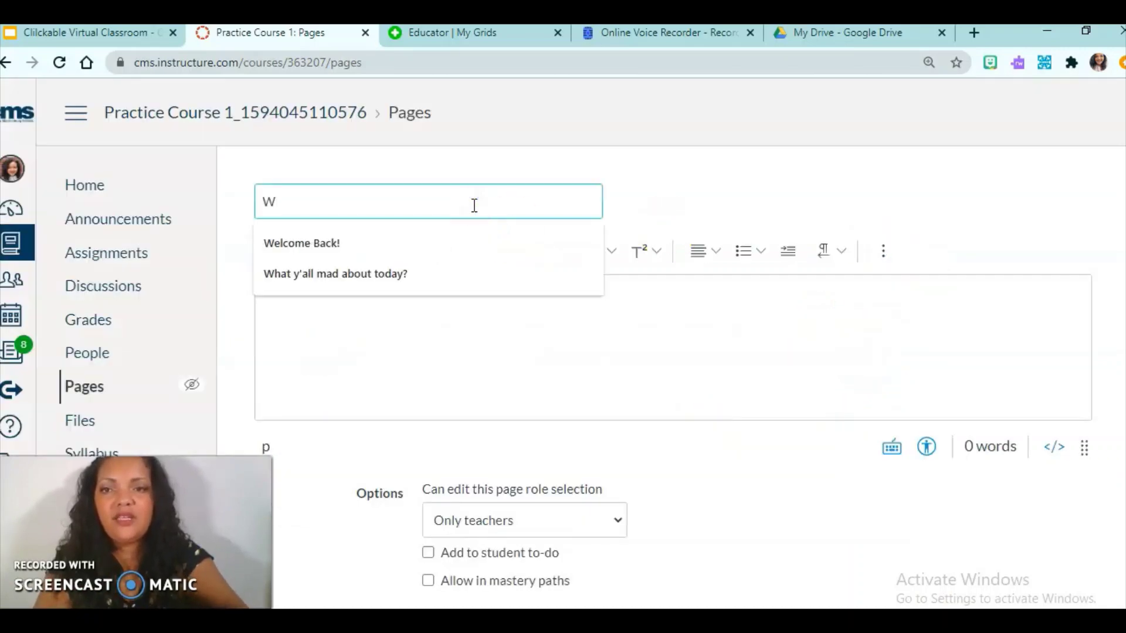
{"action": "type", "text": "elcome Back!"}
{"action": "left_click", "coordinate": [452, 299]}
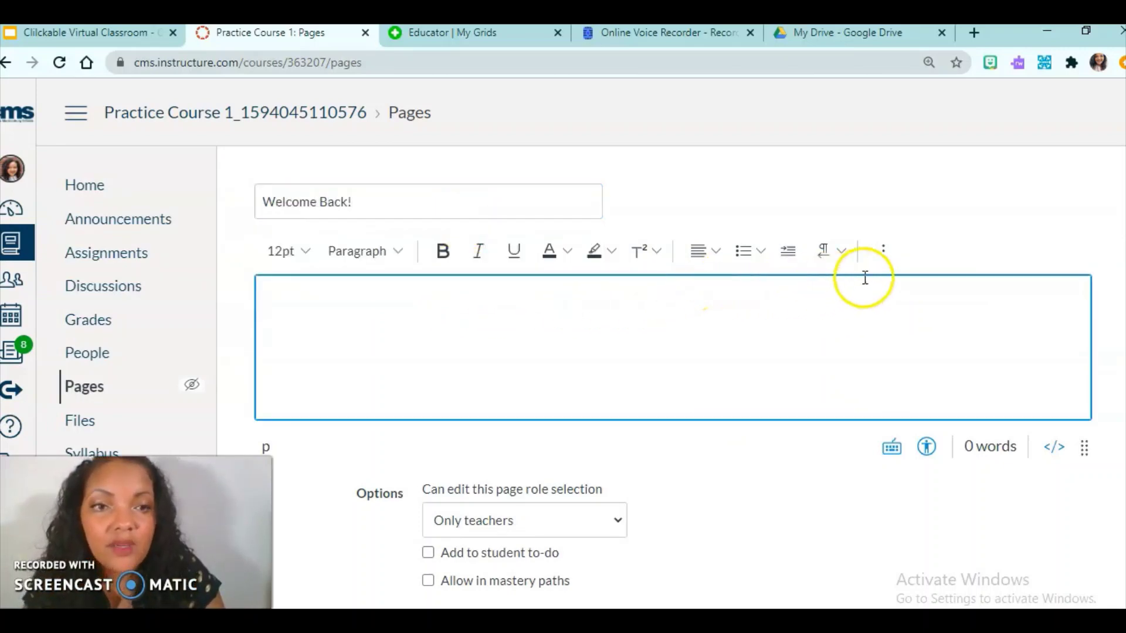
{"action": "left_click", "coordinate": [883, 251]}
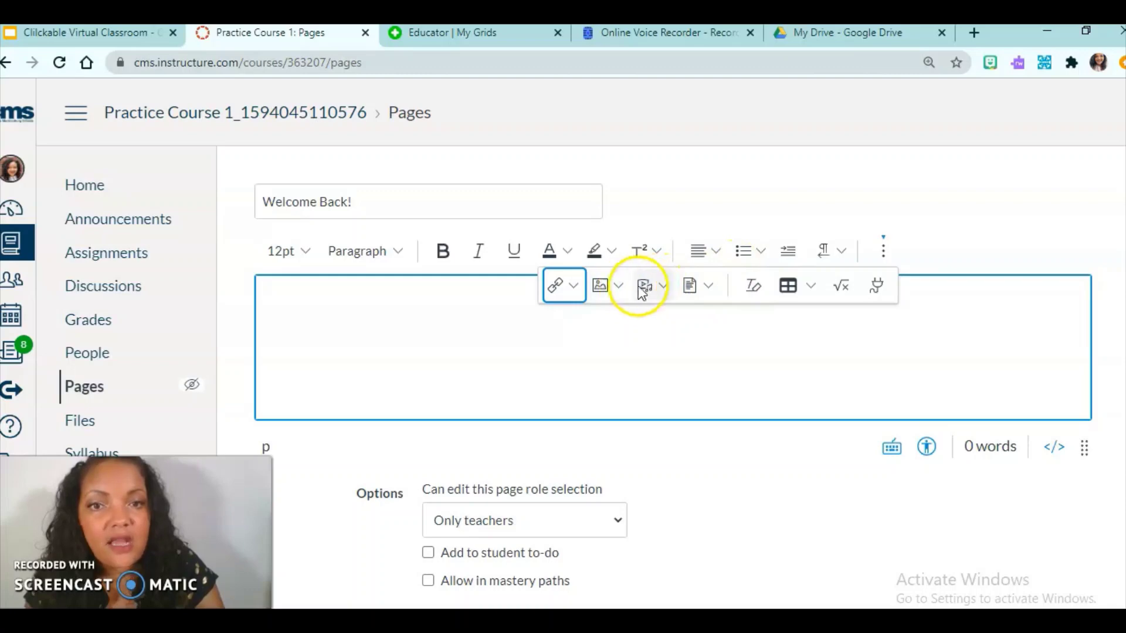
Paste the Google Slides iframe embed code into the Embed field of Canvas's Upload/Record Media dialog.
{"action": "left_click", "coordinate": [662, 288]}
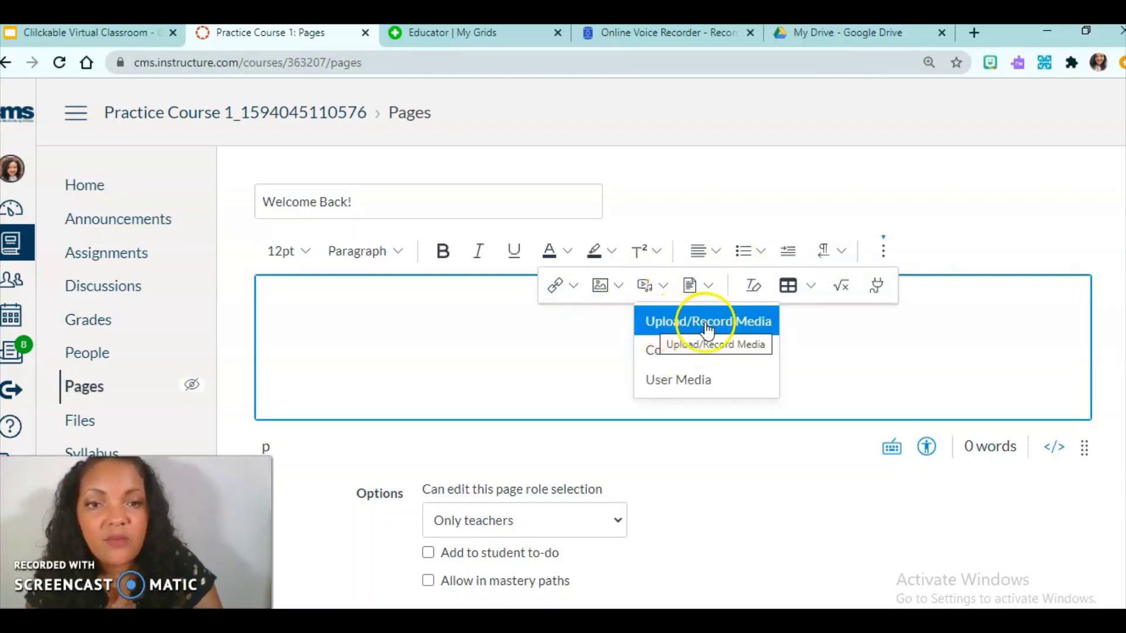
{"action": "left_click", "coordinate": [746, 324]}
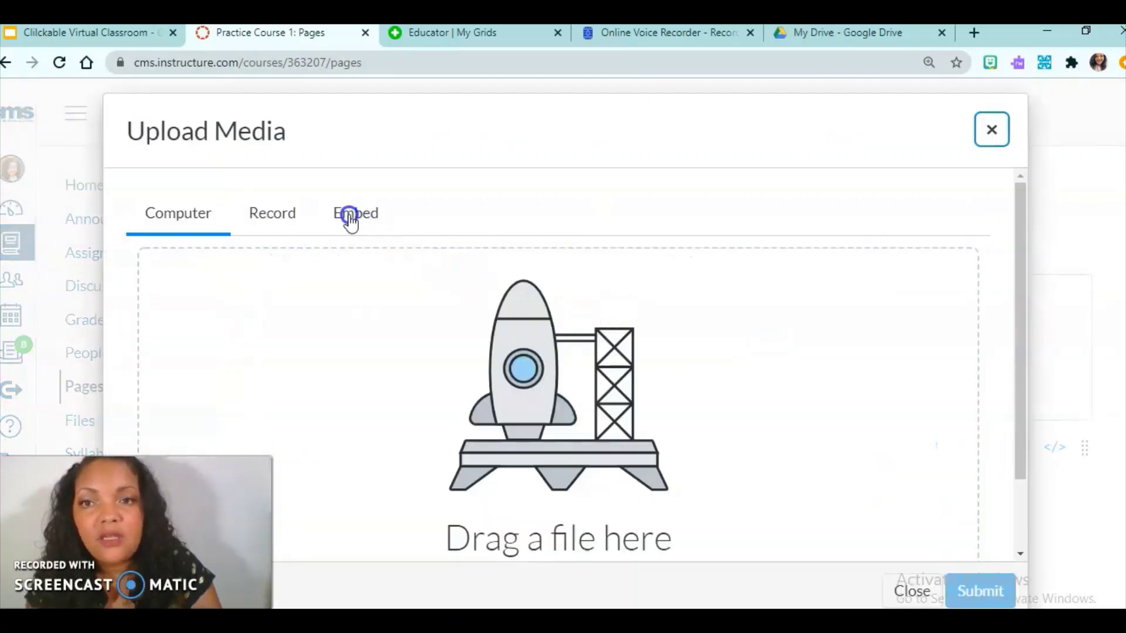
{"action": "left_click", "coordinate": [124, 40]}
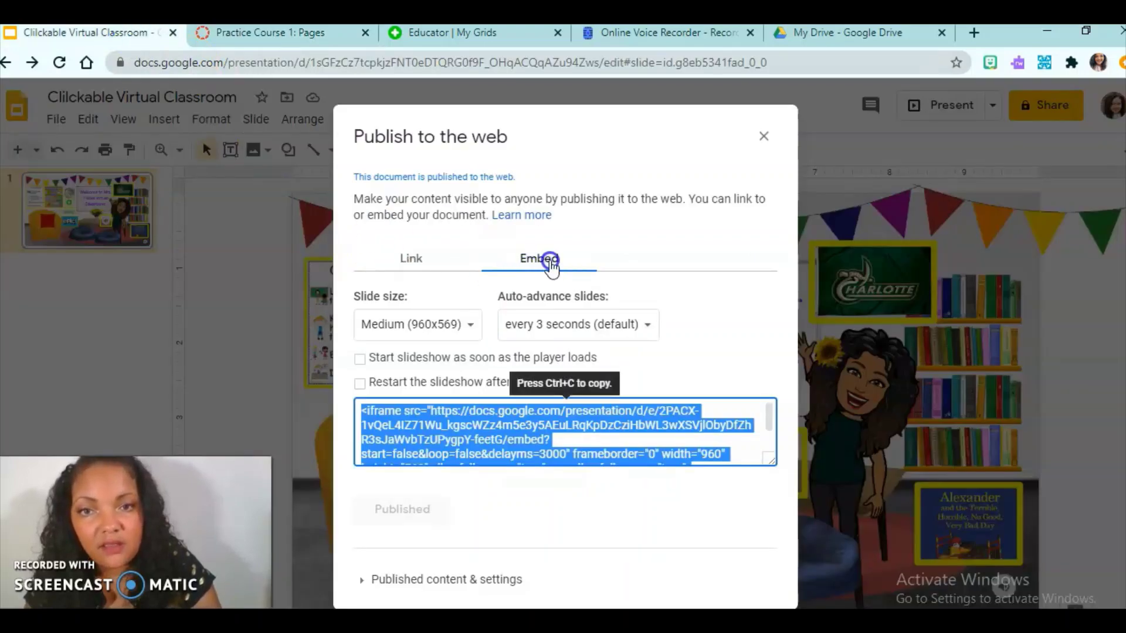
{"action": "left_click", "coordinate": [299, 35]}
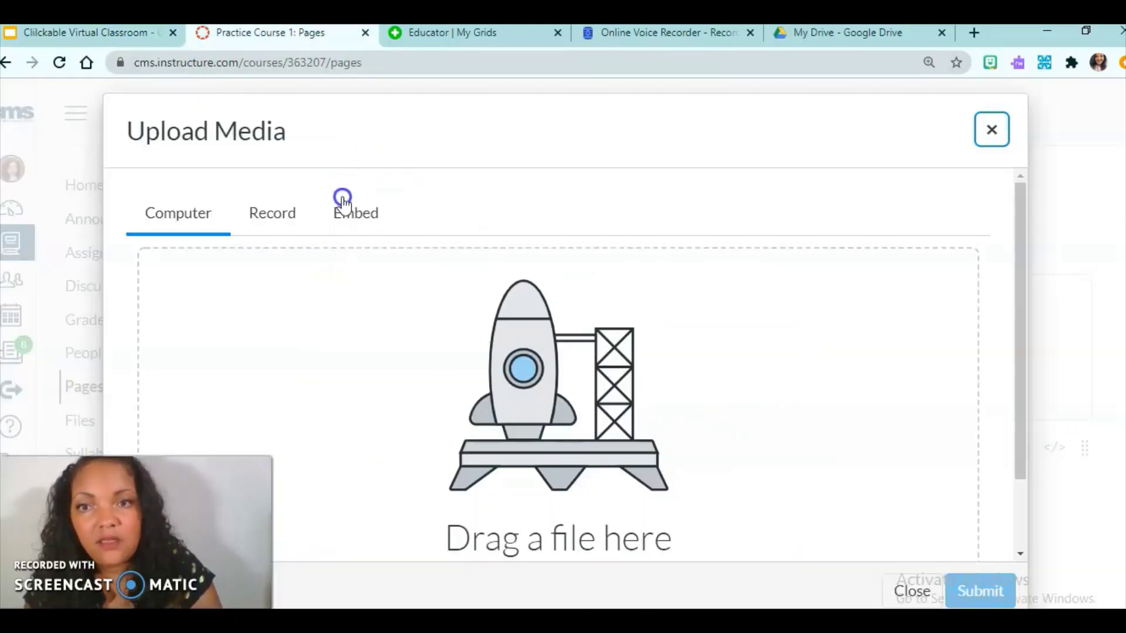
{"action": "left_click", "coordinate": [352, 215]}
{"action": "left_click", "coordinate": [321, 391]}
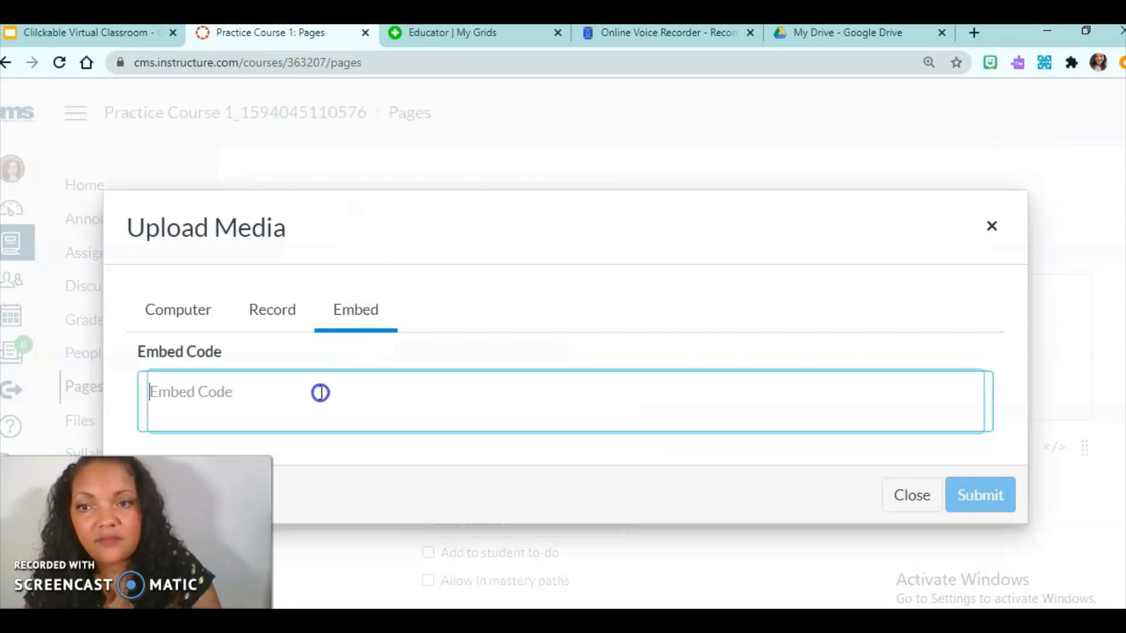
{"action": "key", "text": "ctrl+v"}
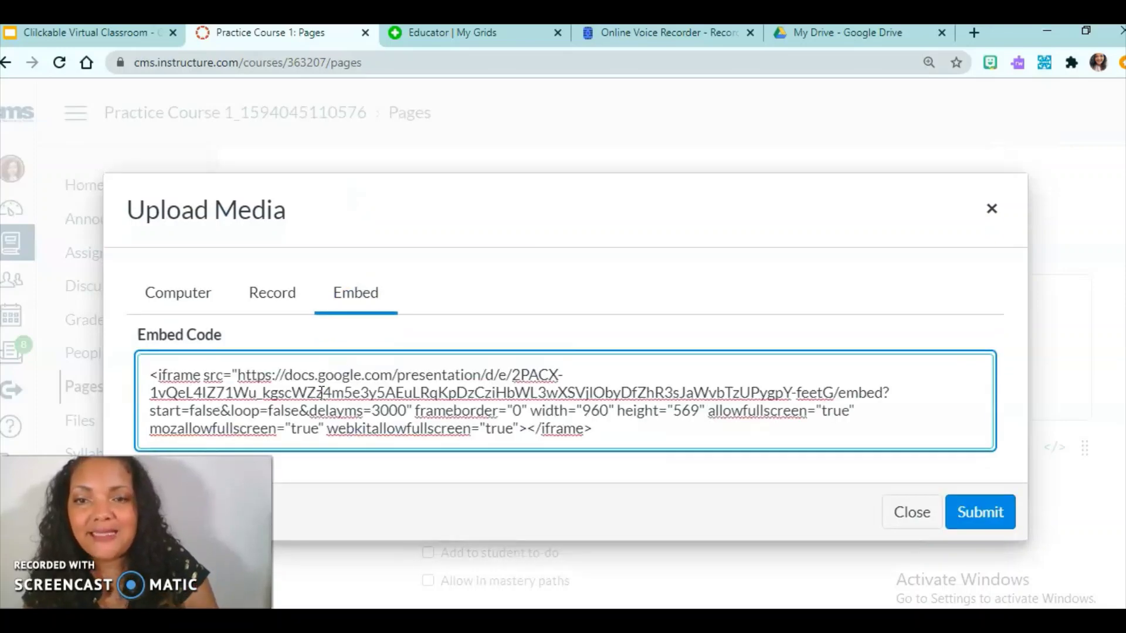
Insert the embedded slideshow into the page, then Save & Publish the 'Welcome Back!' page.
{"action": "left_click", "coordinate": [990, 519]}
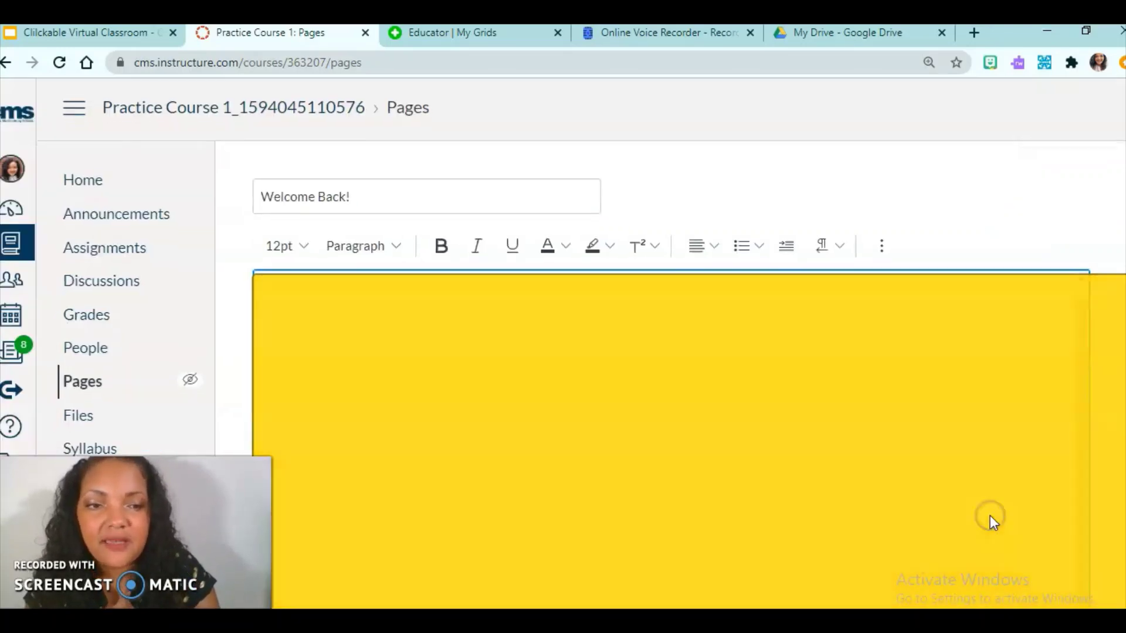
{"action": "scroll", "coordinate": [978, 513], "scroll_direction": "down", "scroll_amount": 4}
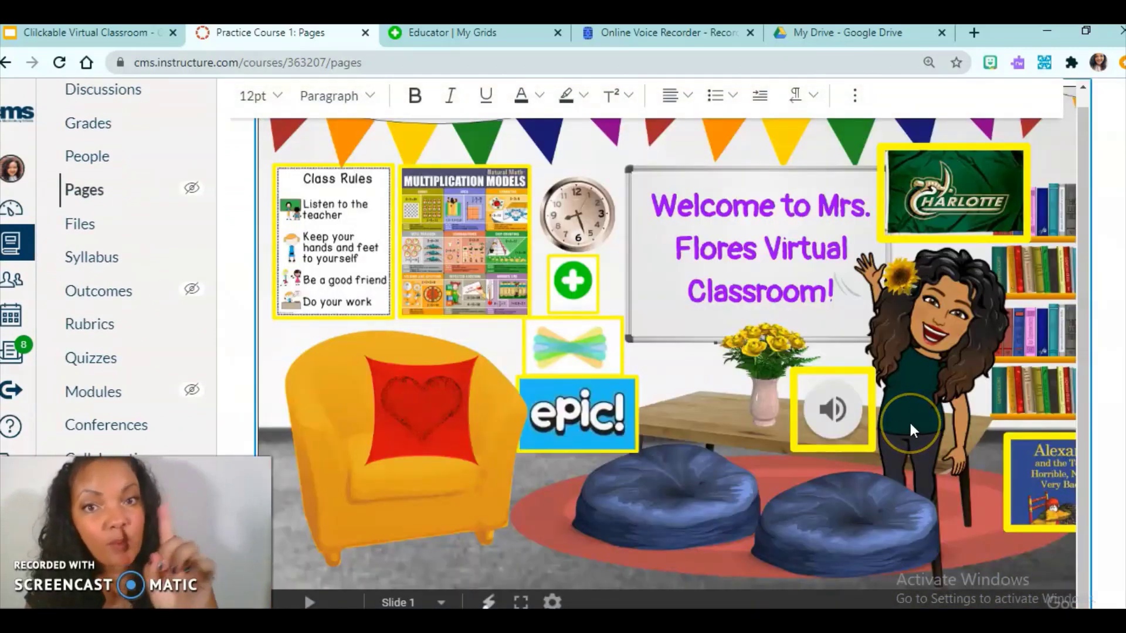
{"action": "scroll", "coordinate": [304, 404], "scroll_direction": "down", "scroll_amount": 5}
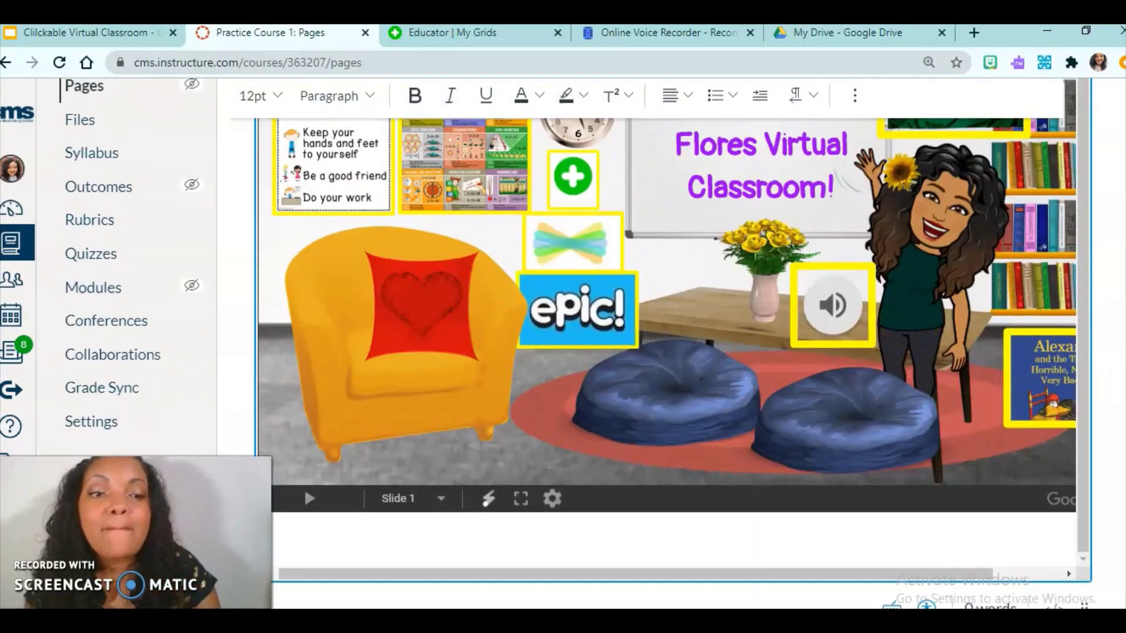
{"action": "scroll", "coordinate": [645, 352], "scroll_direction": "down", "scroll_amount": 1}
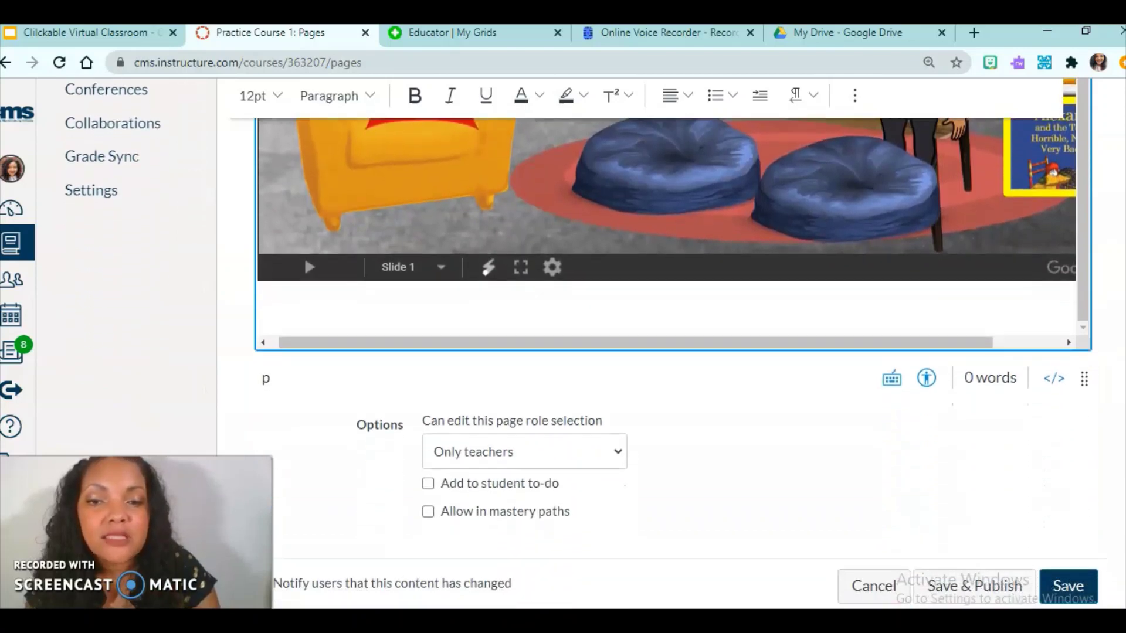
{"action": "left_click", "coordinate": [1079, 572]}
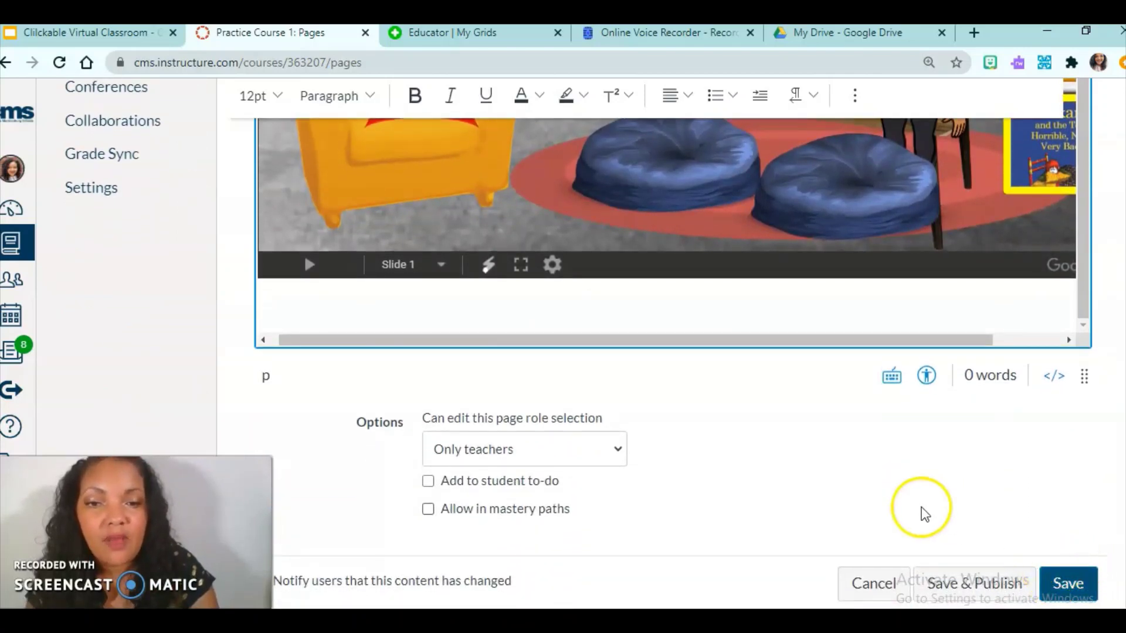
{"action": "left_click", "coordinate": [970, 583]}
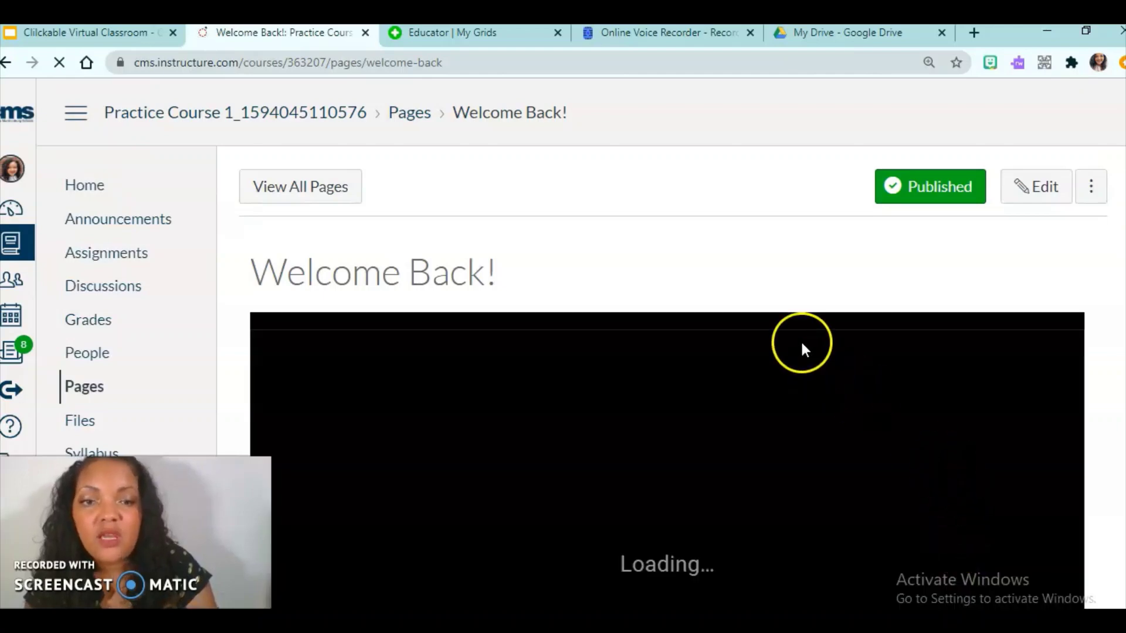
Scroll through the published 'Welcome Back!' page to review the embedded classroom slide and its icons.
{"action": "scroll", "coordinate": [669, 352], "scroll_direction": "down", "scroll_amount": 4}
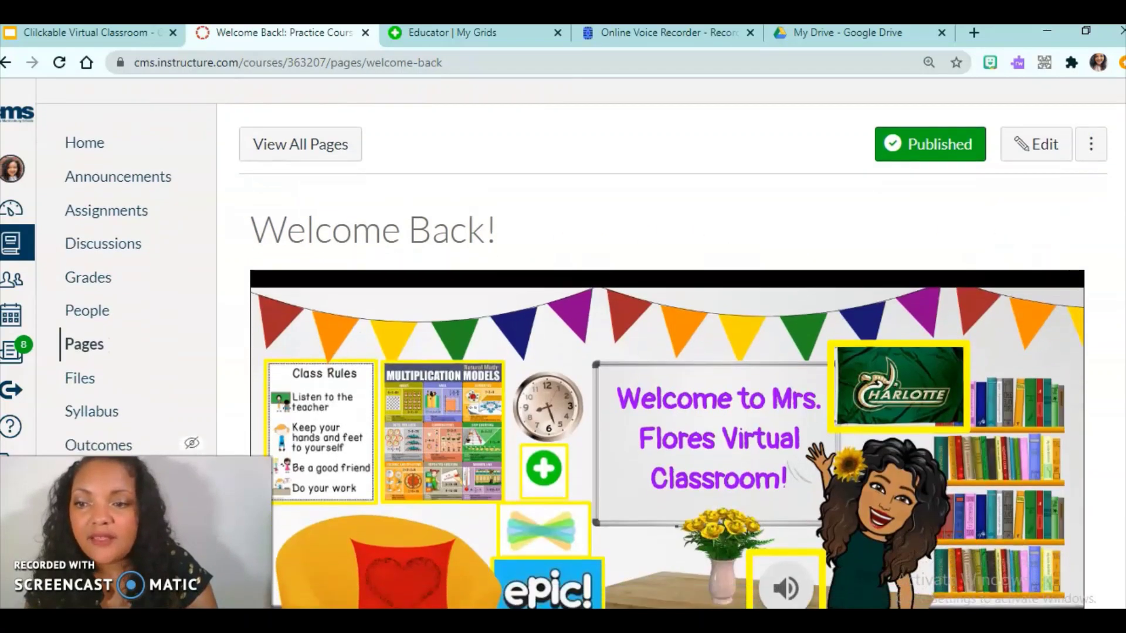
{"action": "scroll", "coordinate": [1106, 270], "scroll_direction": "up", "scroll_amount": 1}
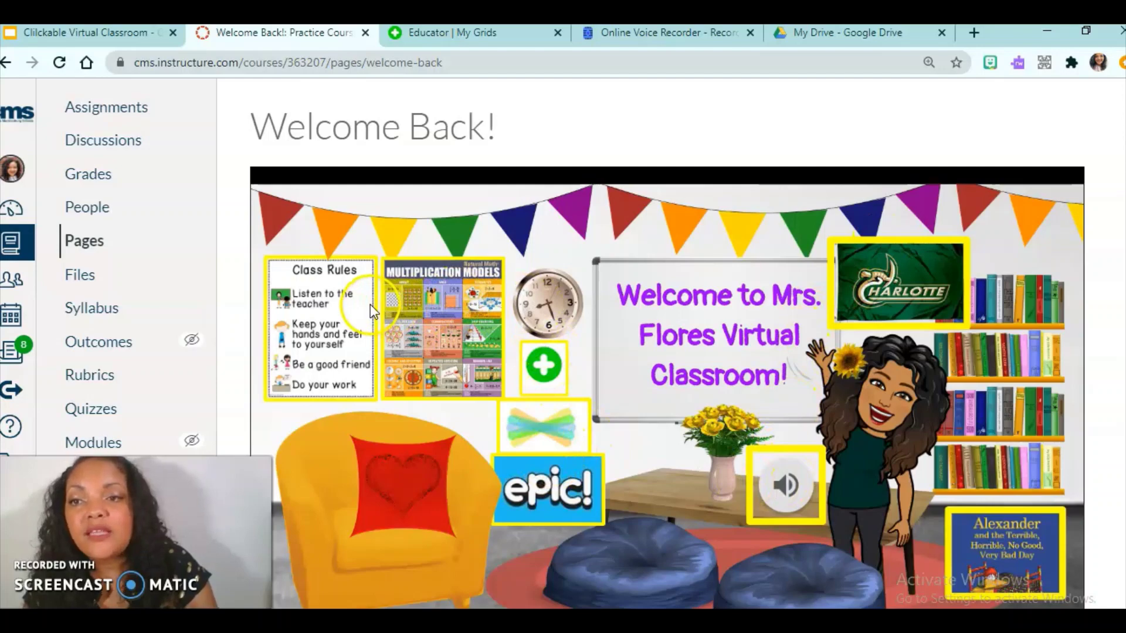
{"action": "scroll", "coordinate": [586, 346], "scroll_direction": "up", "scroll_amount": 3}
{"action": "scroll", "coordinate": [586, 346], "scroll_direction": "down", "scroll_amount": 4}
{"action": "scroll", "coordinate": [586, 346], "scroll_direction": "up", "scroll_amount": 2}
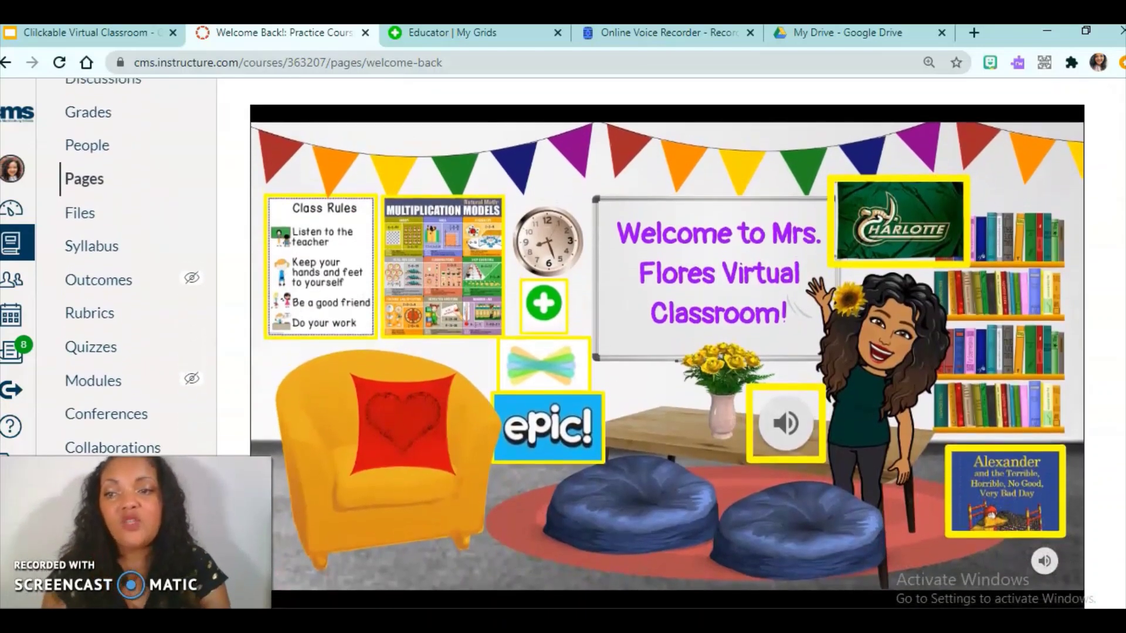
{"action": "scroll", "coordinate": [586, 346], "scroll_direction": "up", "scroll_amount": 1}
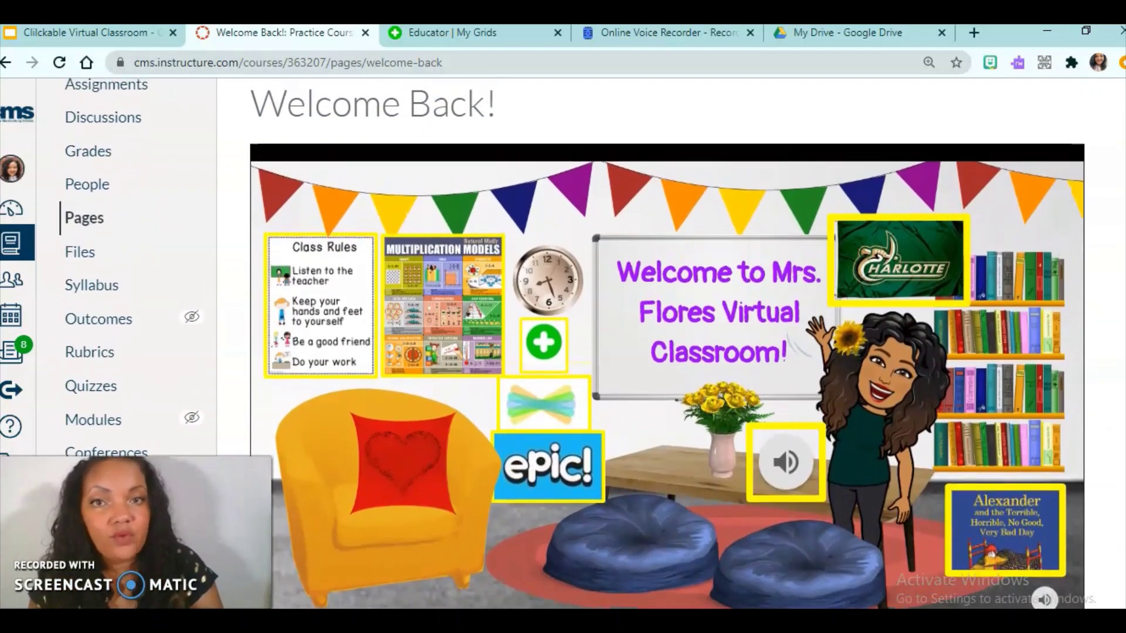
{"action": "scroll", "coordinate": [586, 346], "scroll_direction": "down", "scroll_amount": 2}
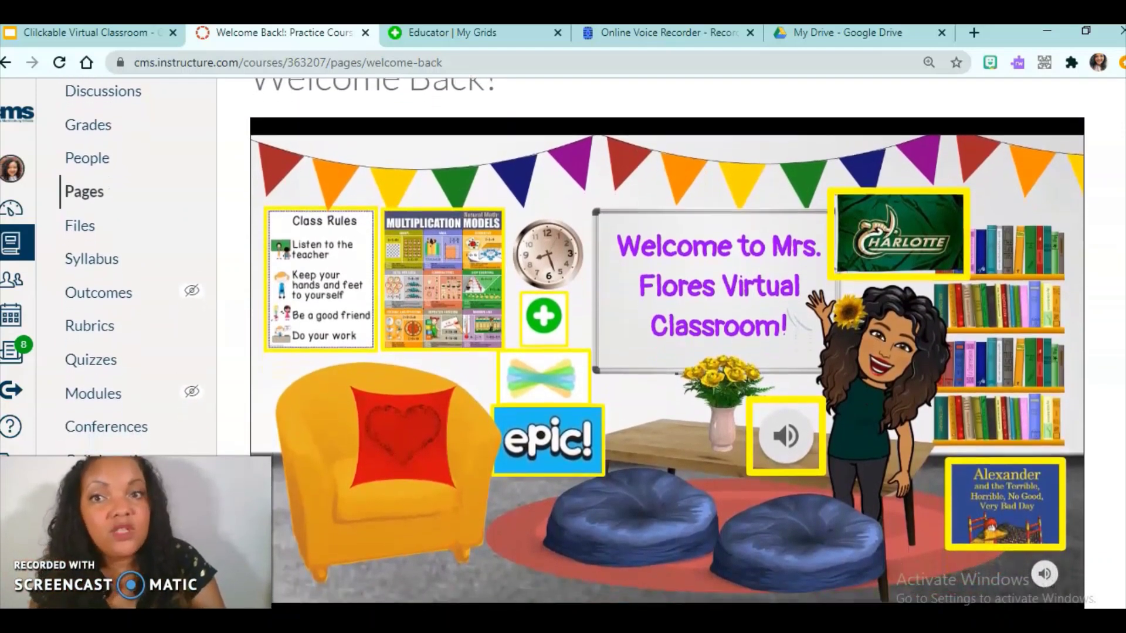
{"action": "scroll", "coordinate": [586, 346], "scroll_direction": "up", "scroll_amount": 1}
{"action": "scroll", "coordinate": [586, 346], "scroll_direction": "up", "scroll_amount": 1}
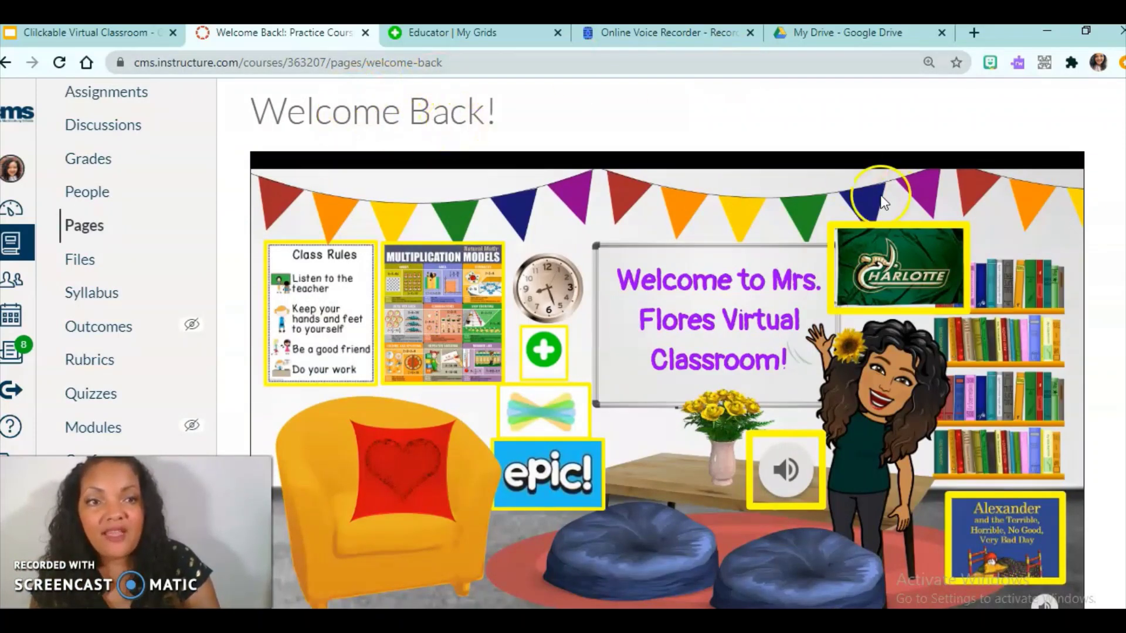
{"action": "scroll", "coordinate": [586, 346], "scroll_direction": "down", "scroll_amount": 1}
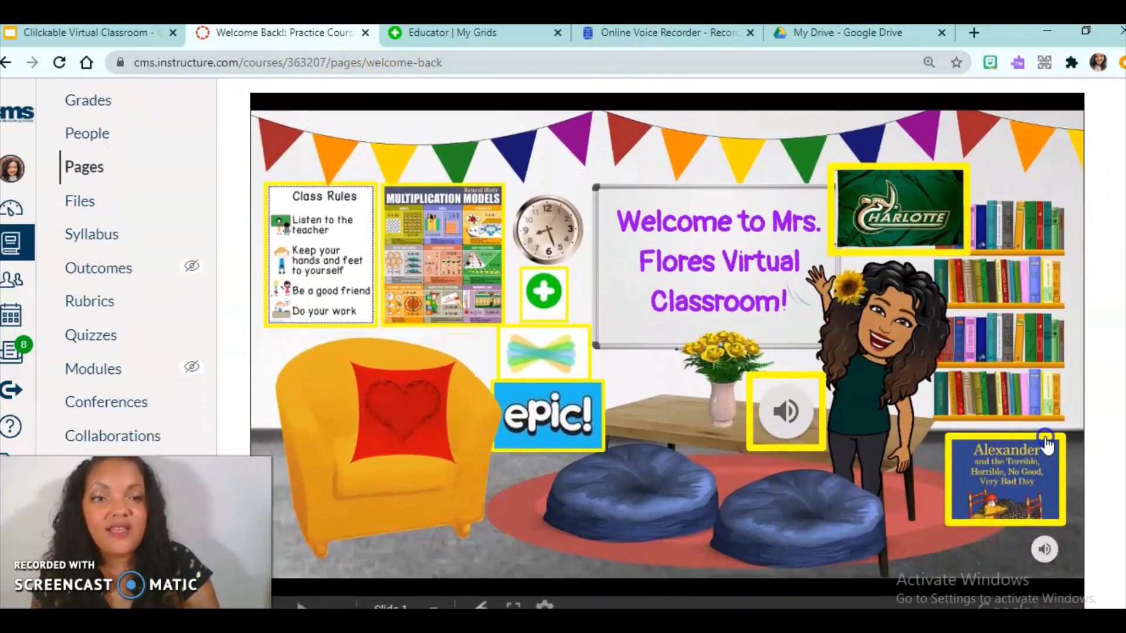
{"action": "left_click", "coordinate": [1037, 486]}
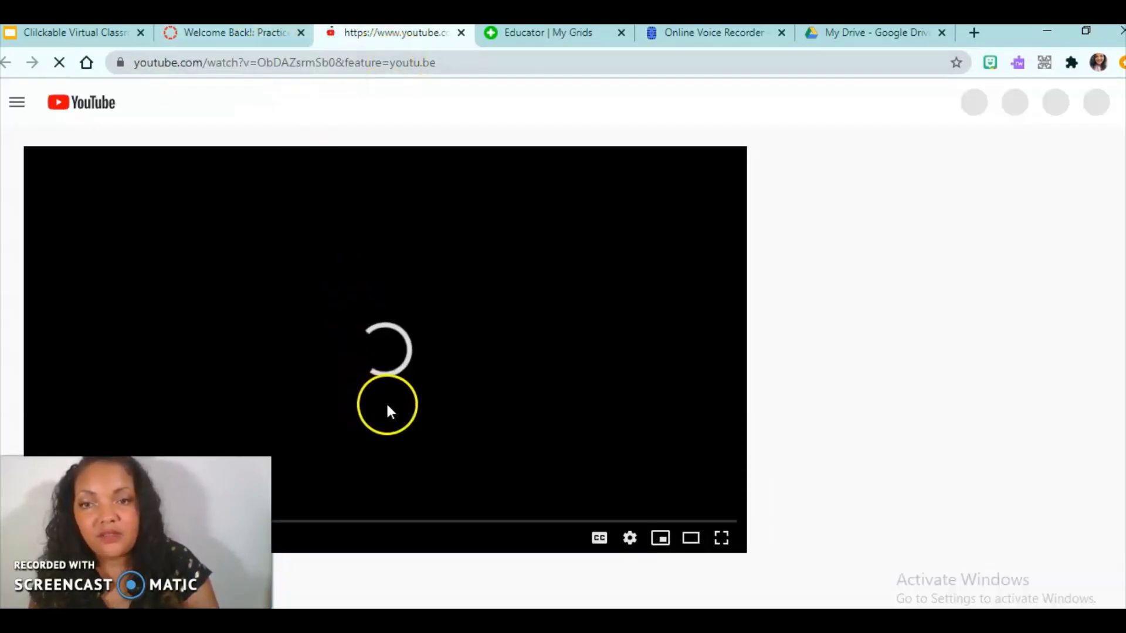
{"action": "left_click", "coordinate": [234, 32]}
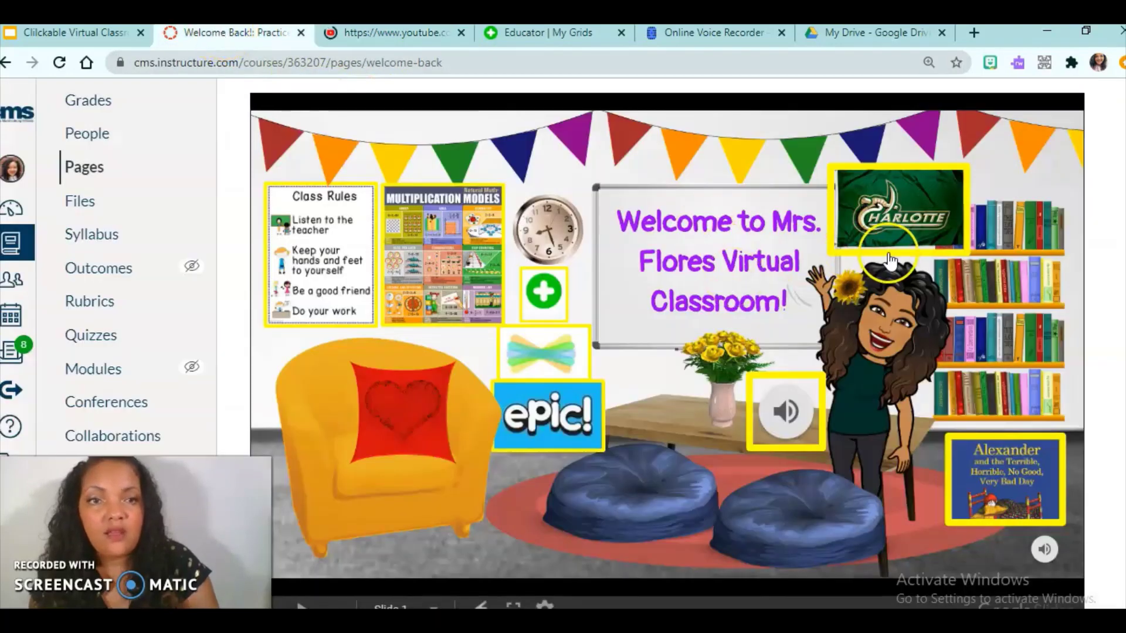
{"action": "left_click", "coordinate": [895, 223]}
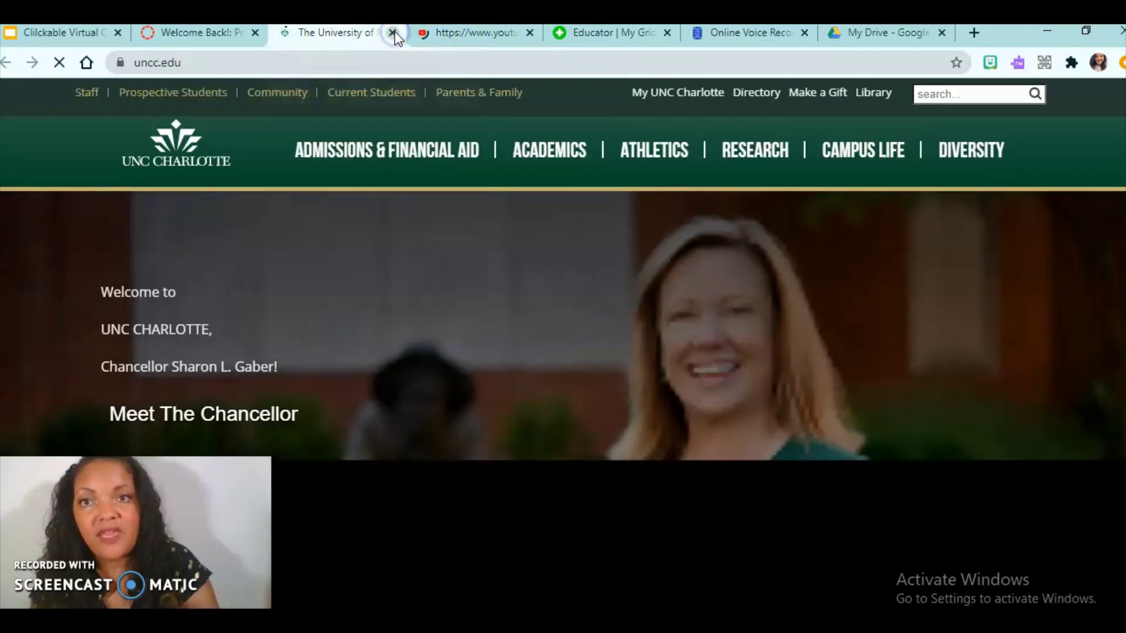
{"action": "left_click", "coordinate": [394, 32]}
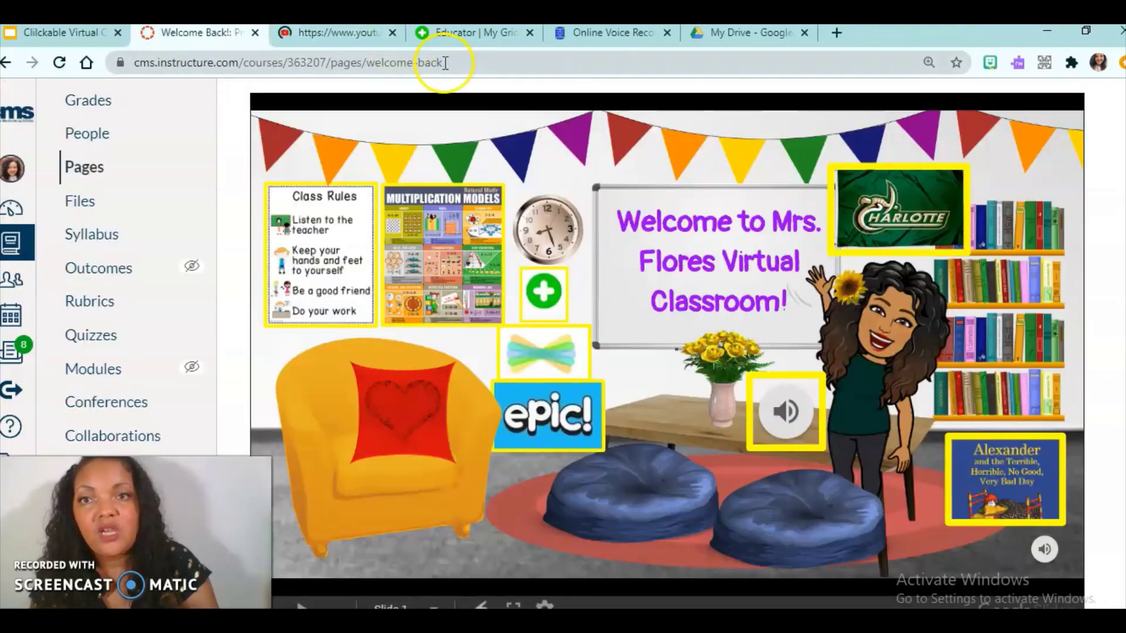
{"action": "left_click", "coordinate": [355, 35]}
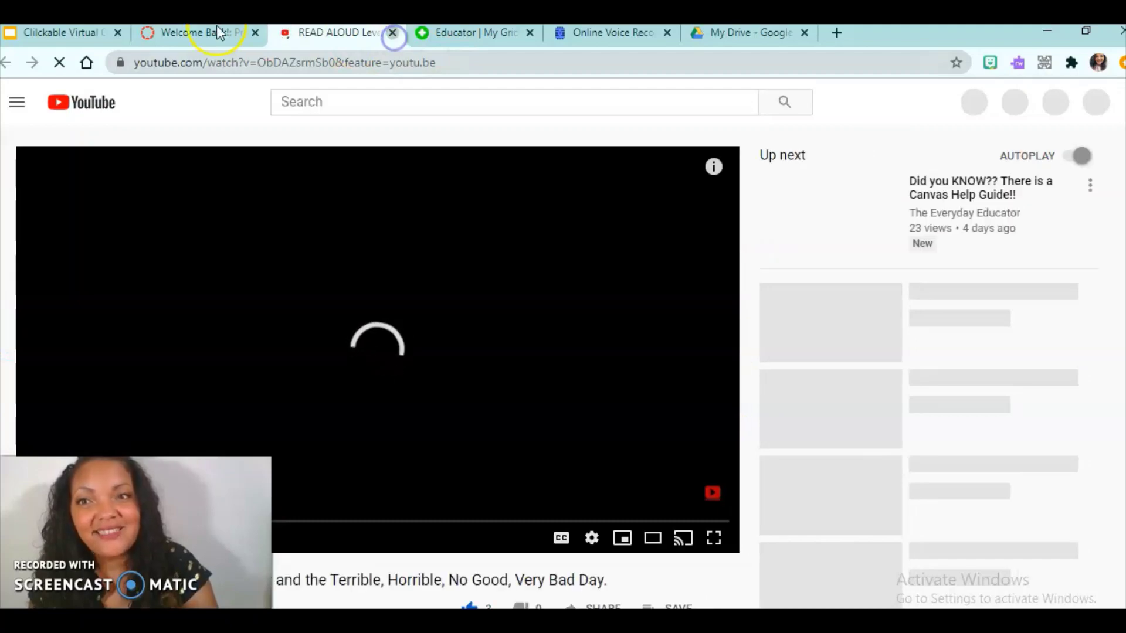
{"action": "left_click", "coordinate": [392, 32]}
{"action": "left_click", "coordinate": [220, 34]}
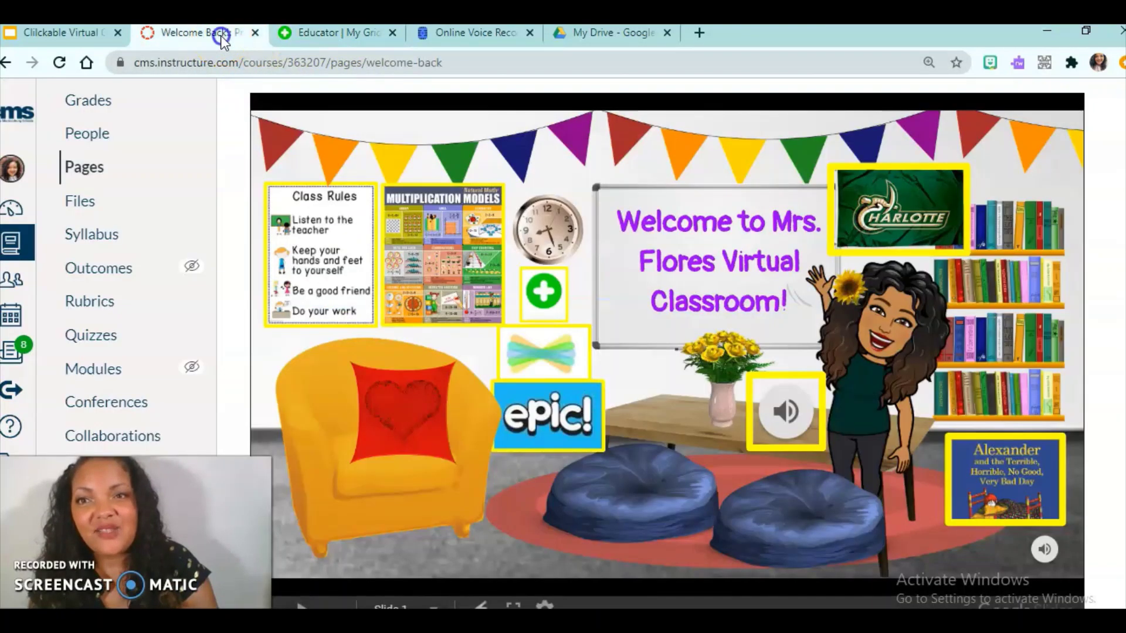